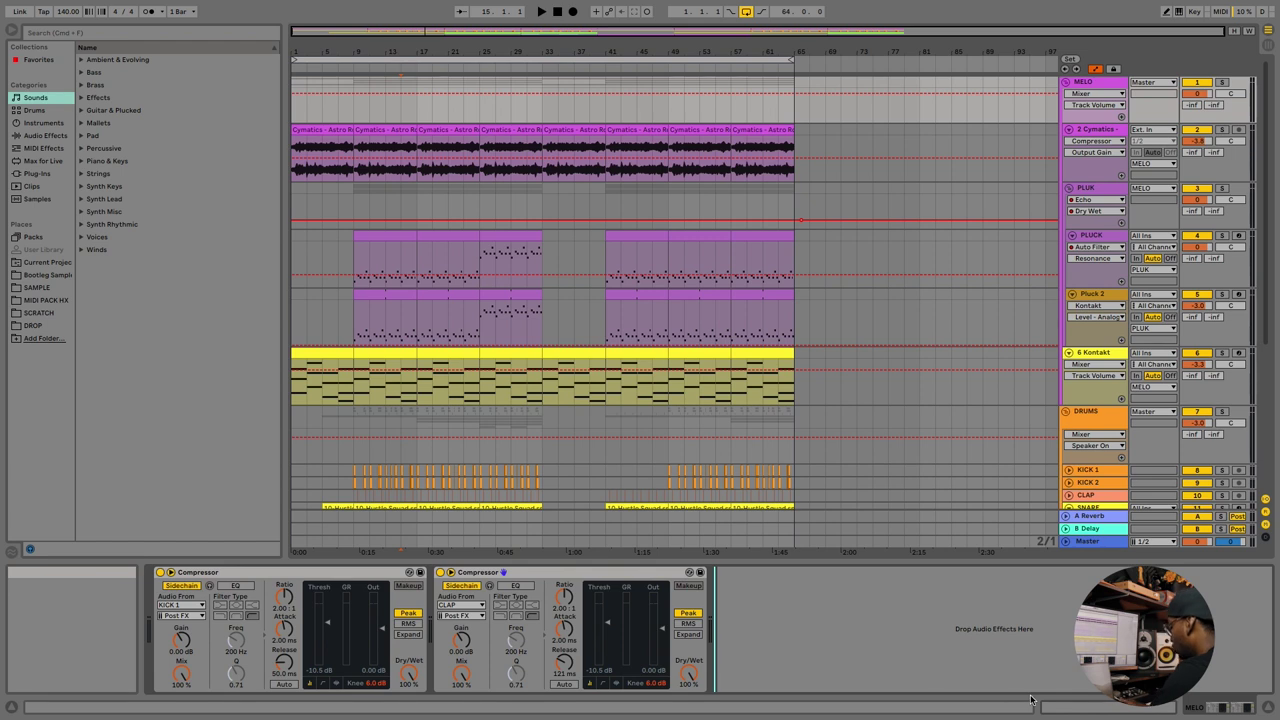
- Toggle the device view, zoom the arrangement in along the timeline, and hide the automation lanes
{"action": "key", "text": "super+alt+l"}
{"action": "key", "text": "super+alt+l"}
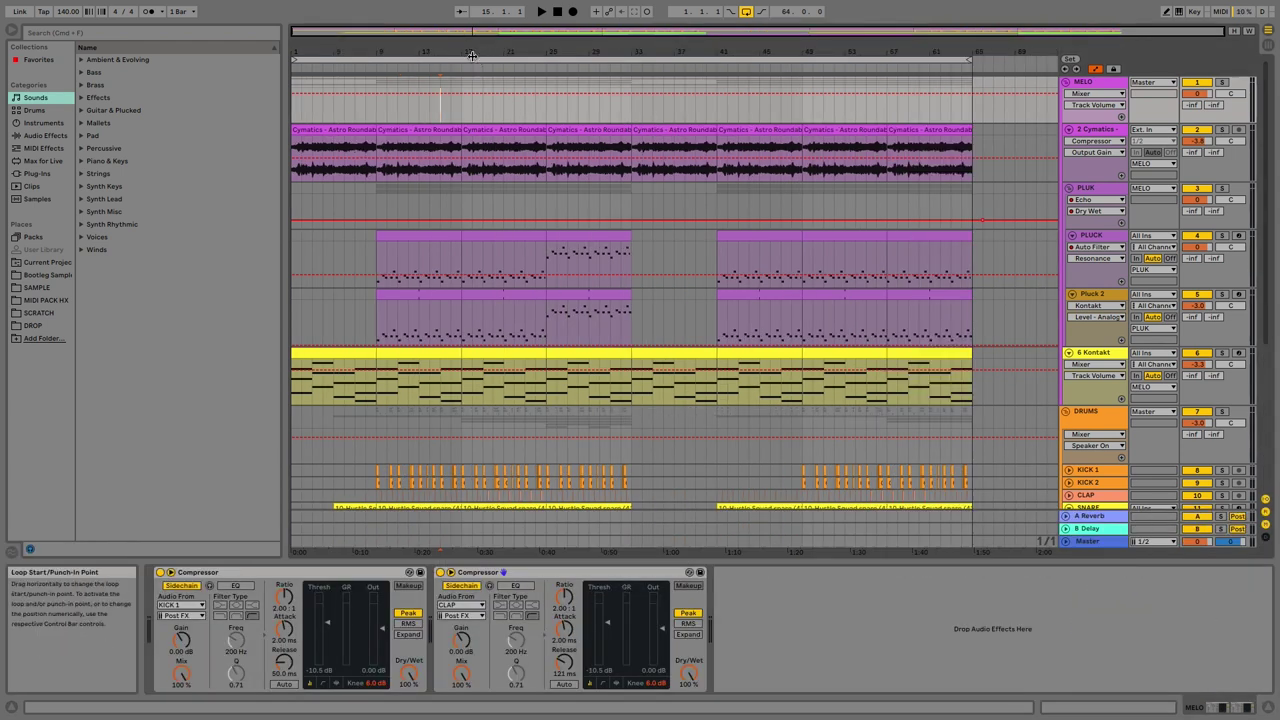
{"action": "left_click_drag", "start_coordinate": [454, 33], "coordinate": [454, 145]}
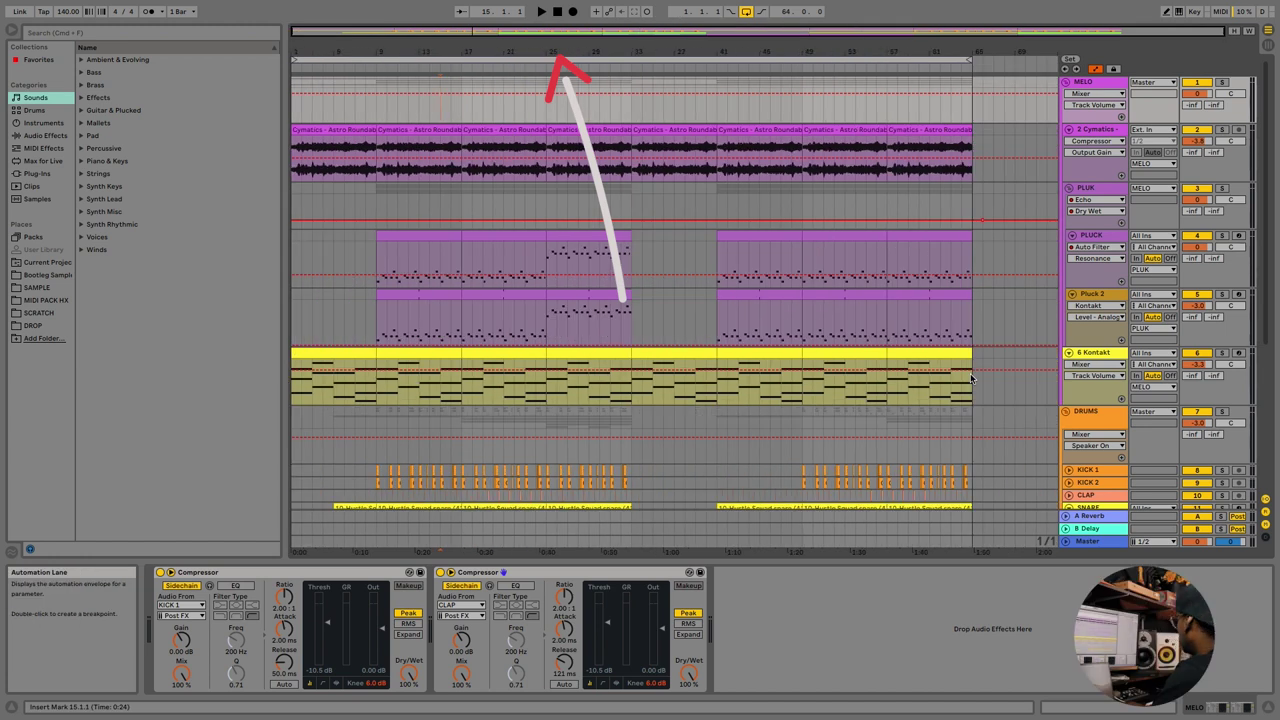
{"action": "key", "text": "plus"}
{"action": "key", "text": "minus"}
{"action": "key", "text": "a"}
- Select bars 9 to 13 of the PLUCK track and zoom into that selection and back out several times
{"action": "left_click", "coordinate": [370, 272]}
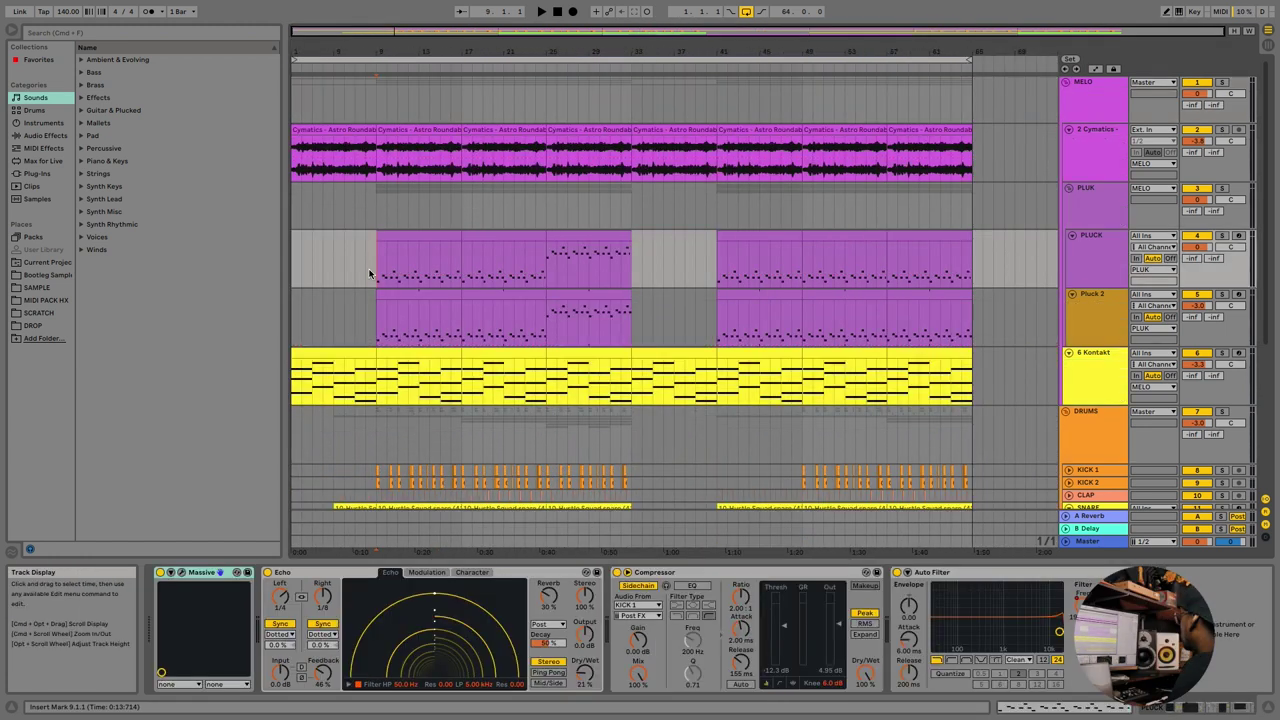
{"action": "left_click_drag", "start_coordinate": [382, 272], "coordinate": [420, 275]}
{"action": "key", "text": "x"}
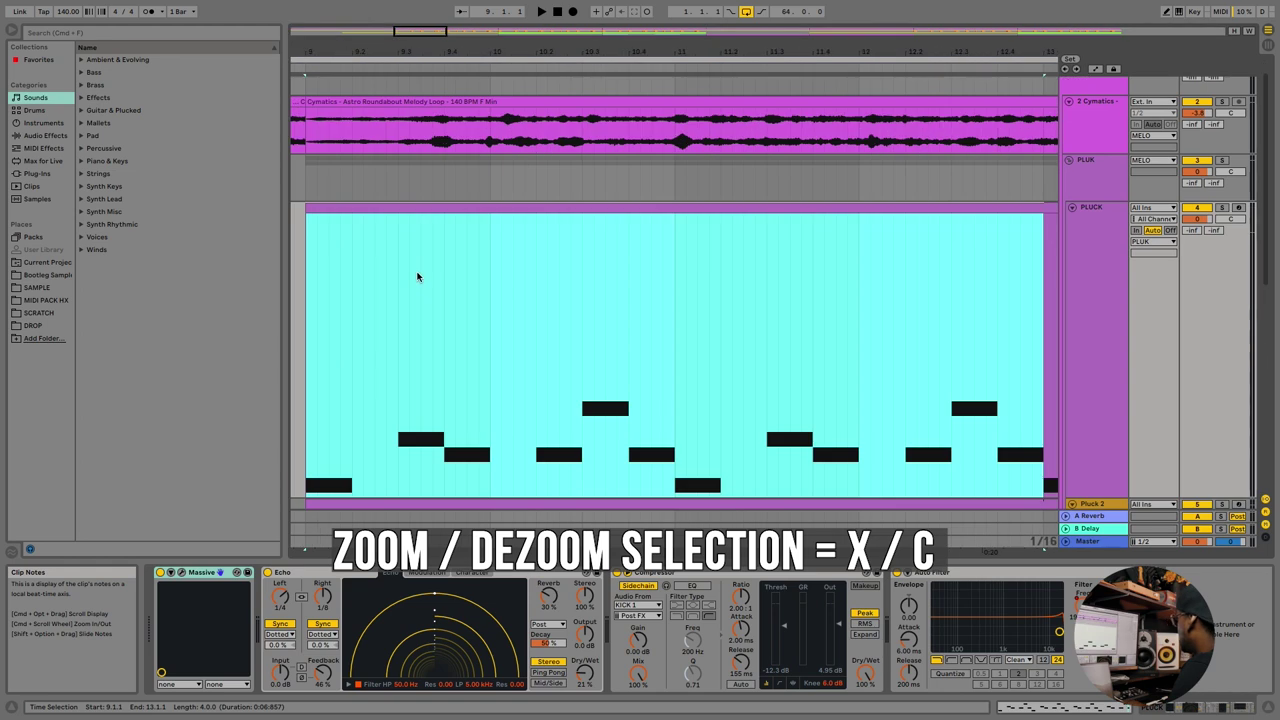
{"action": "key", "text": "x"}
{"action": "key", "text": "z"}
{"action": "key", "text": "x"}
{"action": "key", "text": "z"}
{"action": "key", "text": "x"}
{"action": "key", "text": "z"}
{"action": "key", "text": "x"}
{"action": "left_click", "coordinate": [408, 272]}
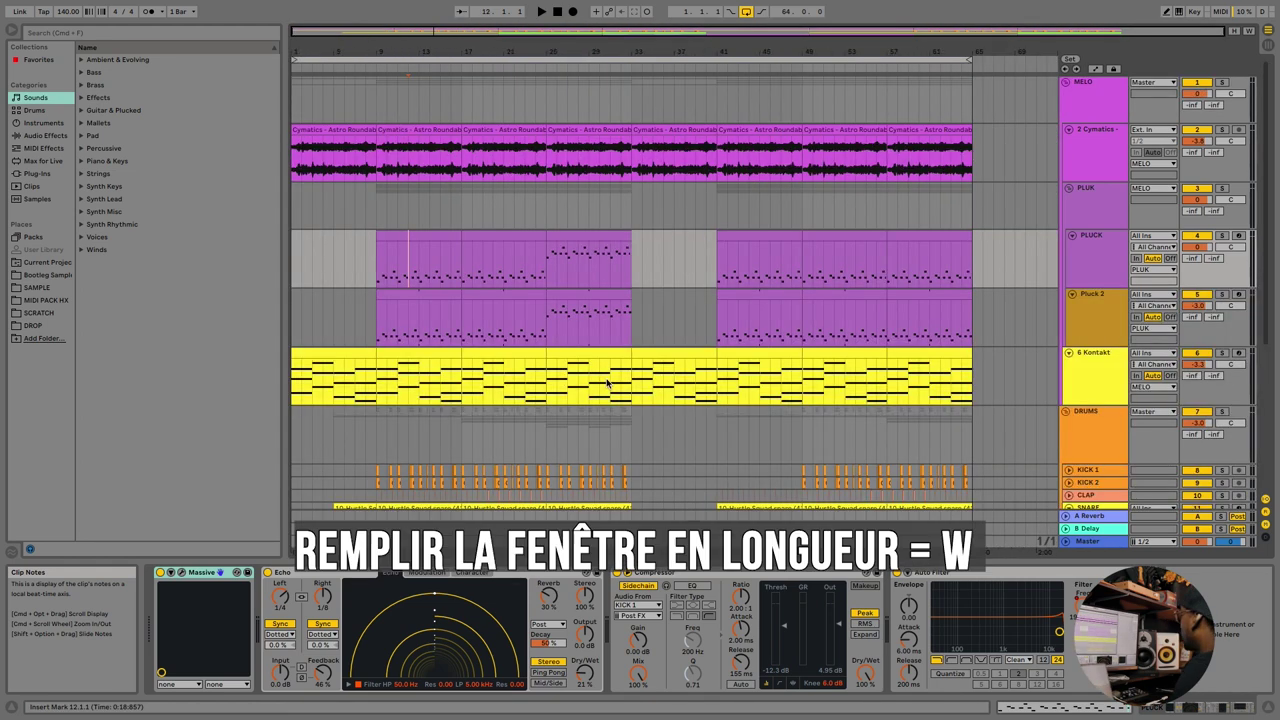
- Fit the arrangement to the window's width and height, and try both fitting toggles
{"action": "key", "text": "w"}
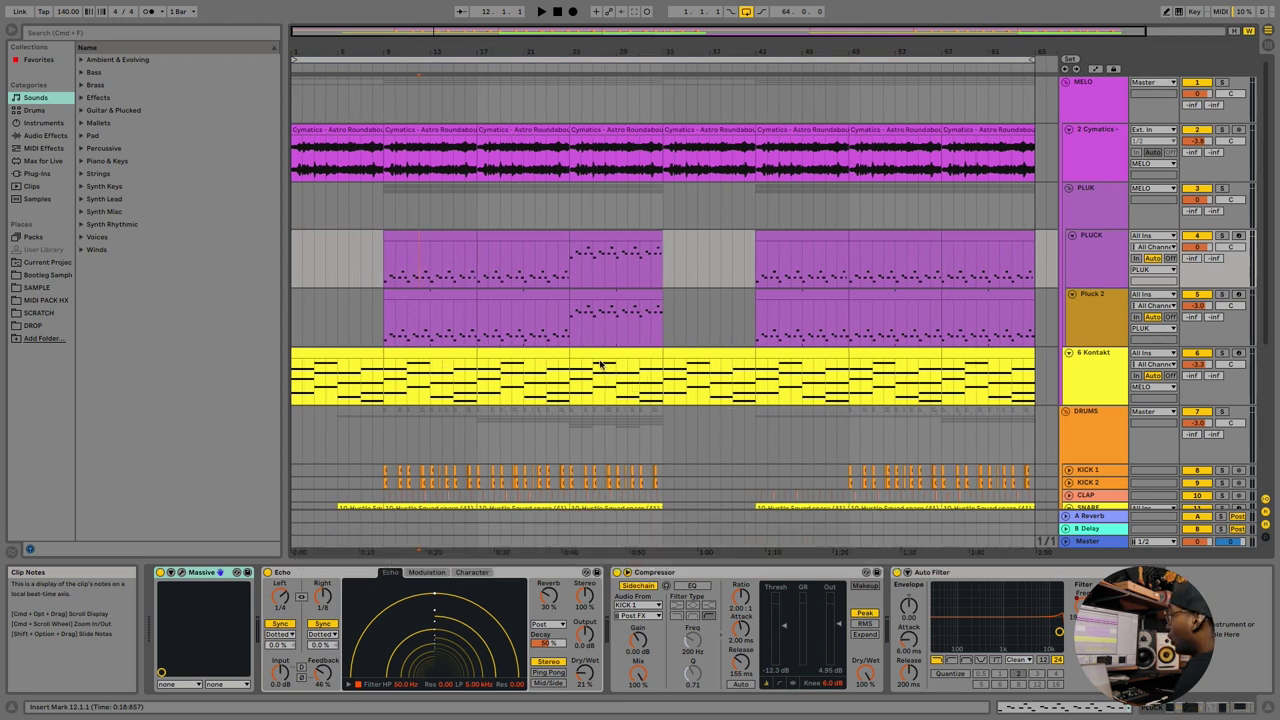
{"action": "key", "text": "h"}
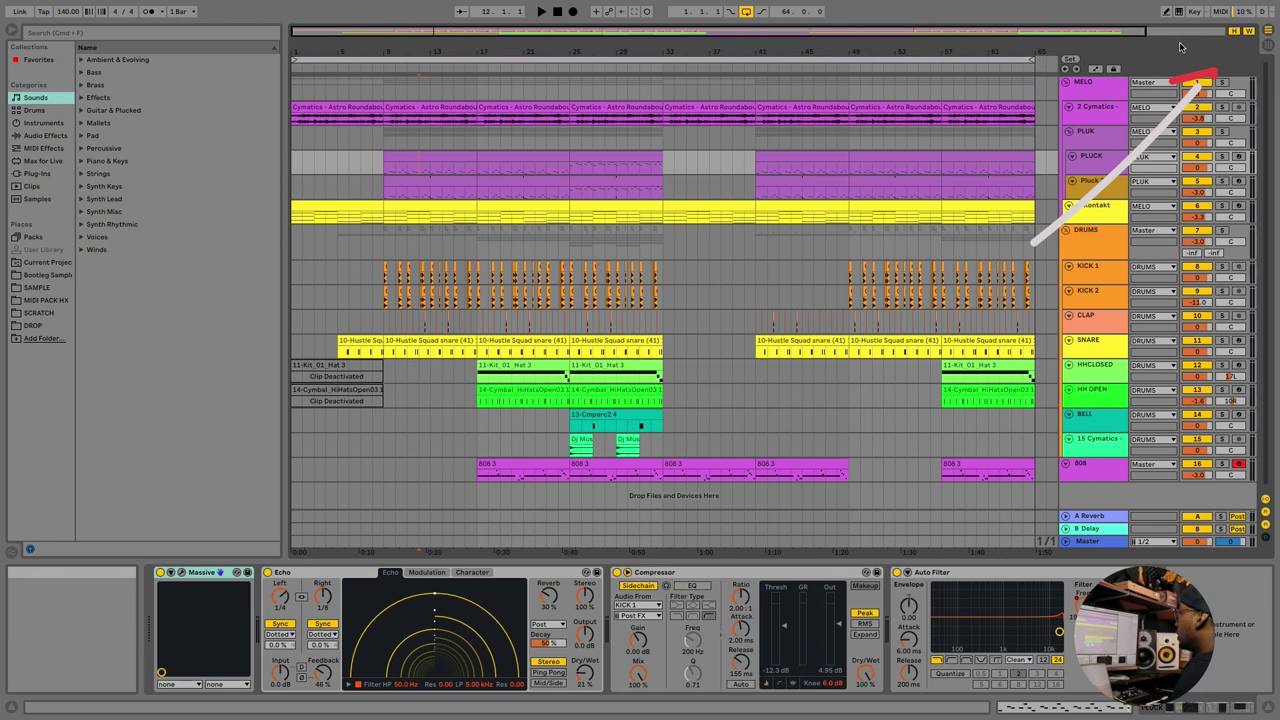
{"action": "left_click", "coordinate": [1233, 32]}
{"action": "left_click", "coordinate": [1250, 33]}
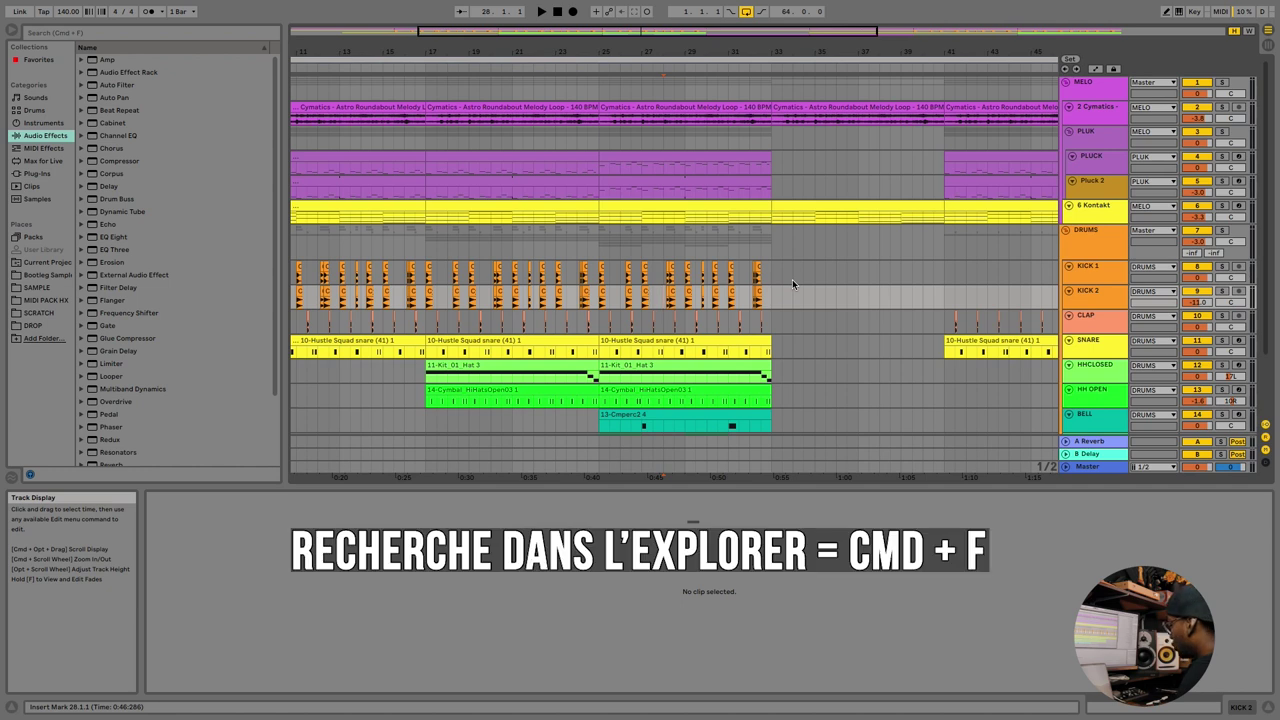
- Search the browser for "reverb" and load the Reverb effect onto the KICK 2 track
{"action": "key", "text": "super+f"}
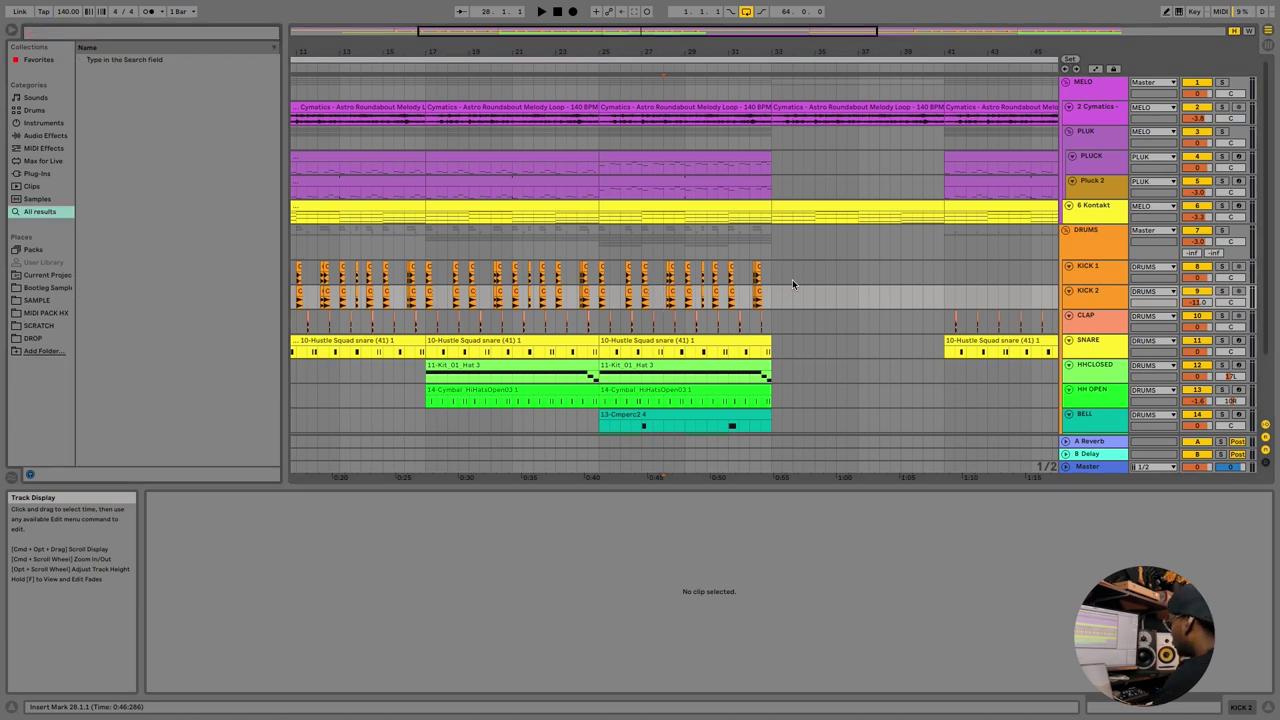
{"action": "type", "text": "reverb"}
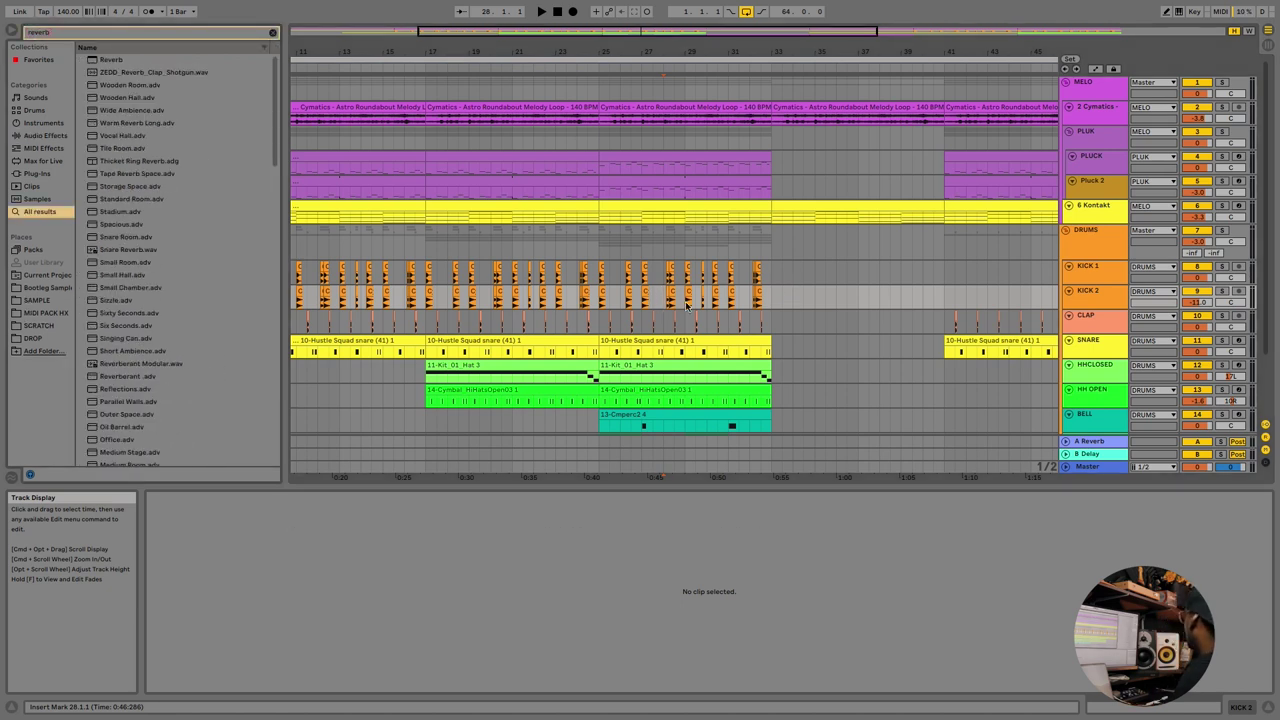
{"action": "double_click", "coordinate": [119, 62]}
- Delete the Reverb device from the KICK 2 track and clear the browser search
{"action": "left_click", "coordinate": [729, 586]}
{"action": "key", "text": "Delete"}
{"action": "left_click", "coordinate": [101, 34]}
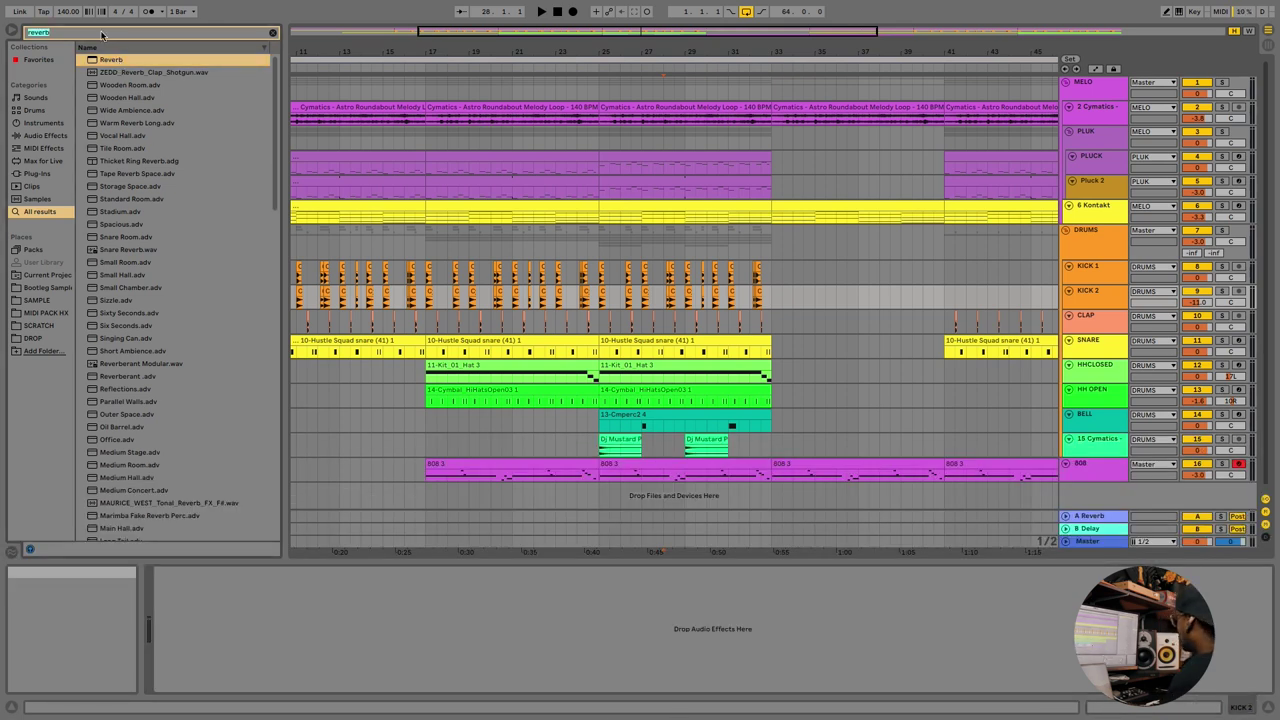
{"action": "key", "text": "BackSpace"}
- Switch the detail area back and forth between the clip and device views for the SNARE clip at bar 41
{"action": "left_click", "coordinate": [749, 418]}
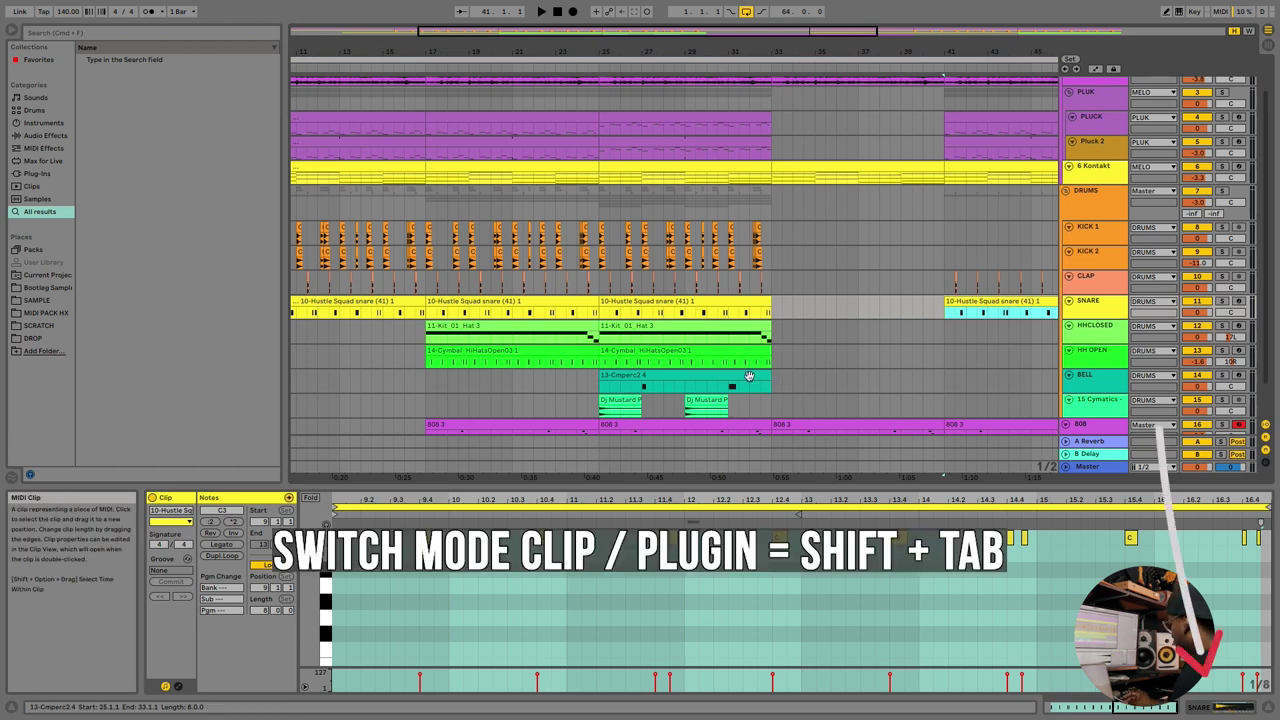
{"action": "key", "text": "shift+Tab"}
{"action": "key", "text": "shift+Tab"}
{"action": "key", "text": "shift+Tab"}
{"action": "key", "text": "shift+Tab"}
{"action": "key", "text": "shift+Tab"}
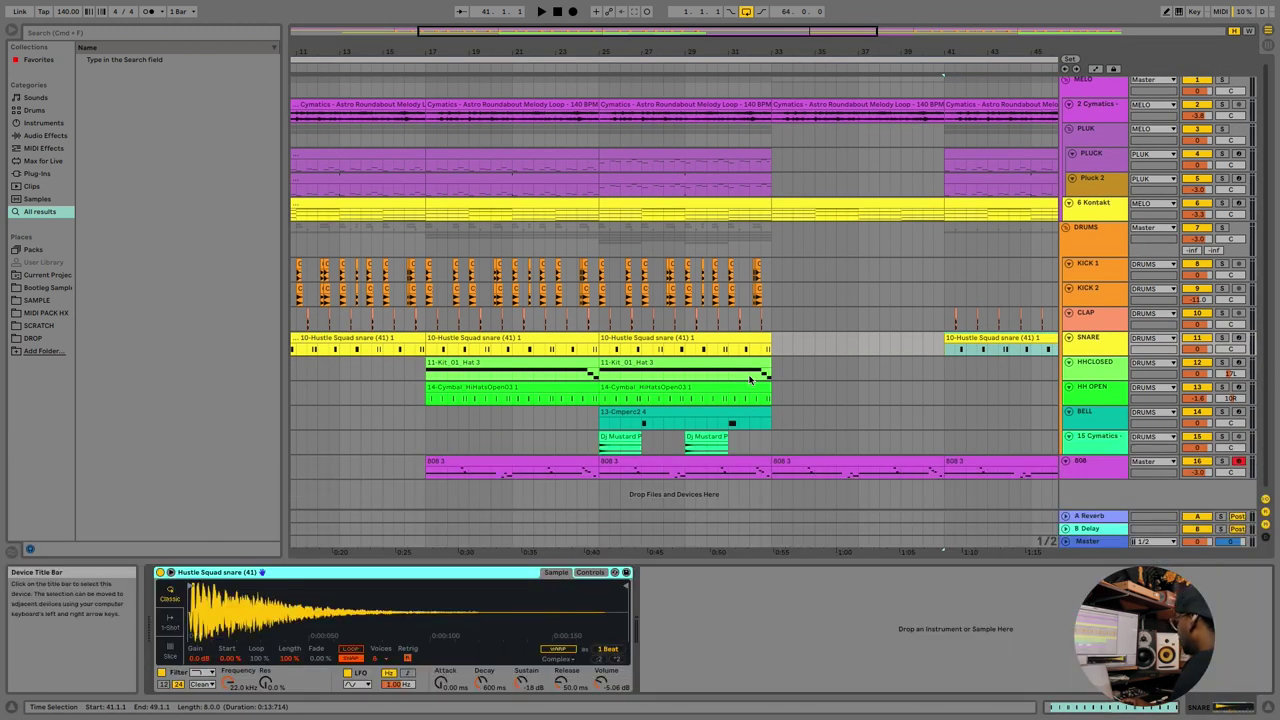
{"action": "key", "text": "shift+Tab"}
{"action": "key", "text": "shift+Tab"}
{"action": "key", "text": "shift+Tab"}
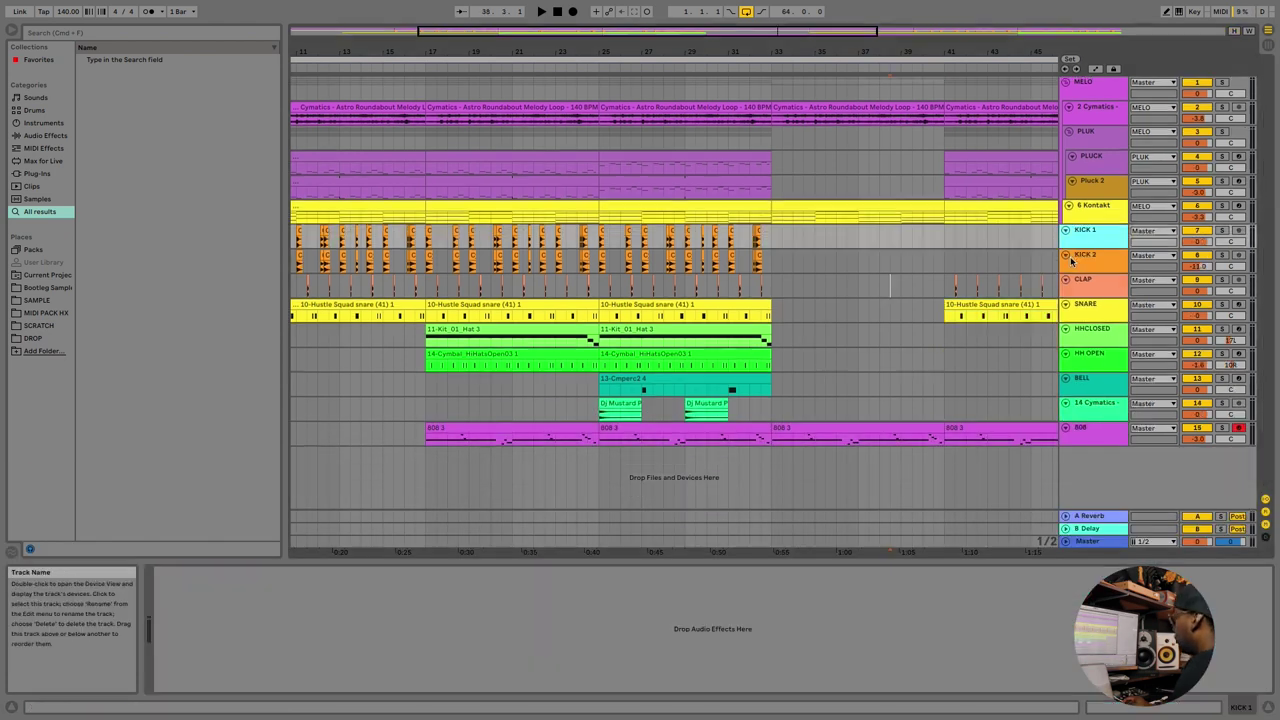
- Group all tracks from KICK 1 through 808, and ungroup them again
{"action": "left_click", "coordinate": [1100, 436], "text": "shift"}
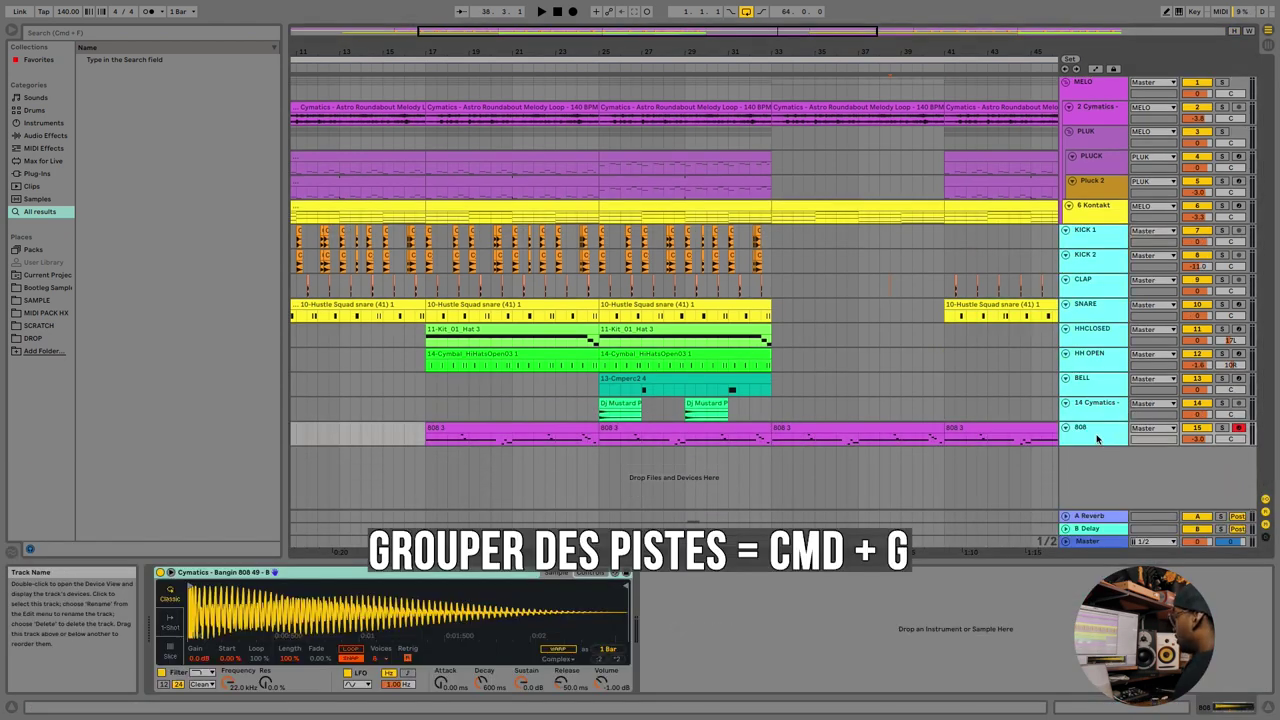
{"action": "key", "text": "super+g"}
{"action": "key", "text": "super+shift+g"}
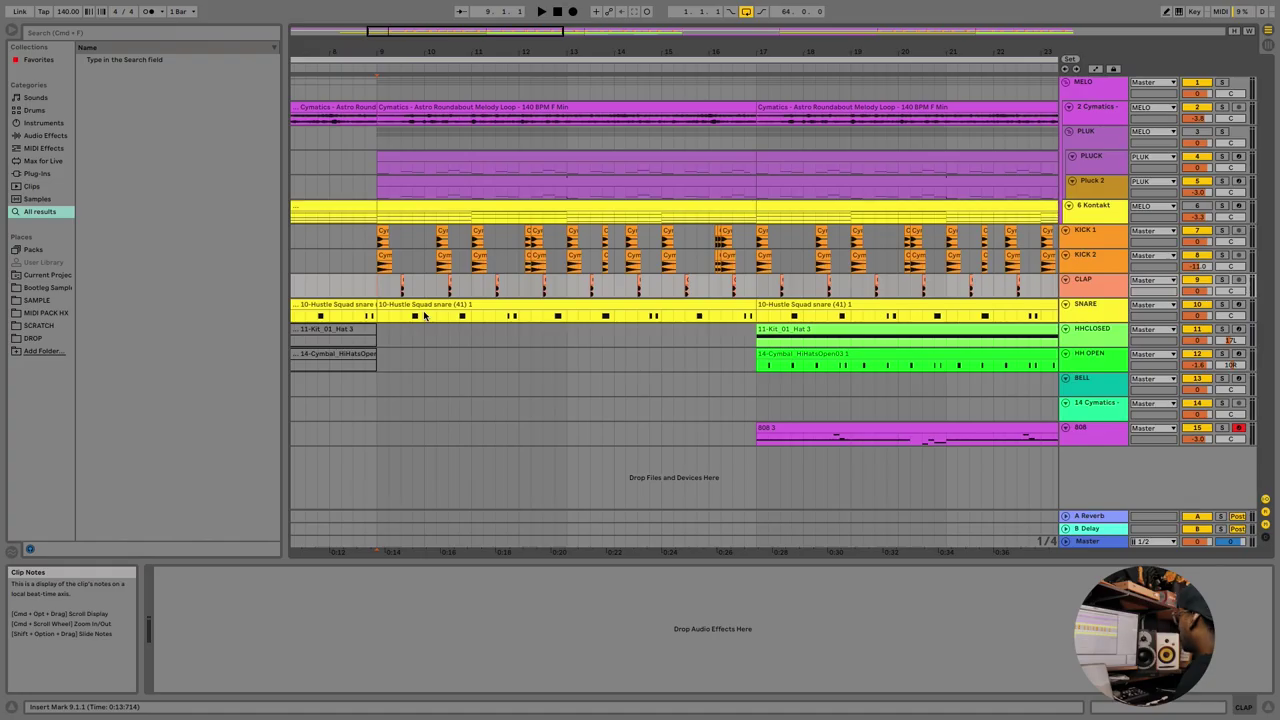
- Play the arrangement from bar 9, stop it, and continue playback from the stopped position
{"action": "key", "text": "space"}
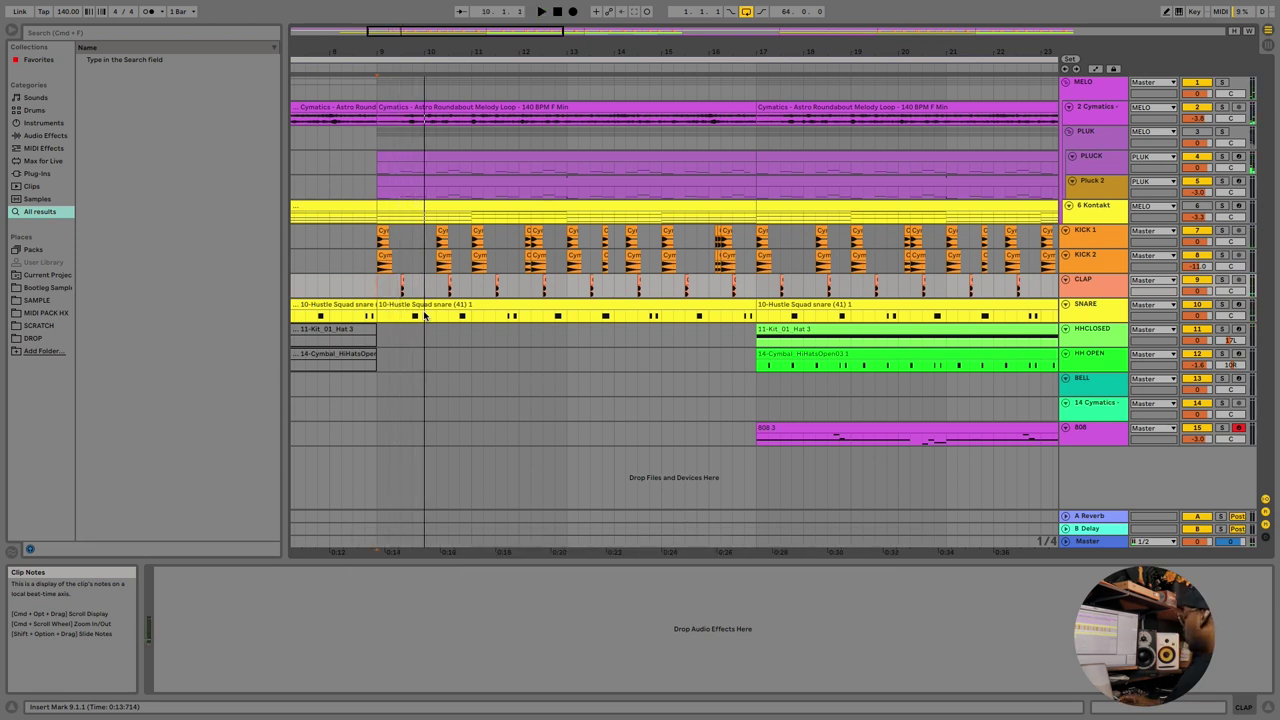
{"action": "key", "text": "shift+space"}
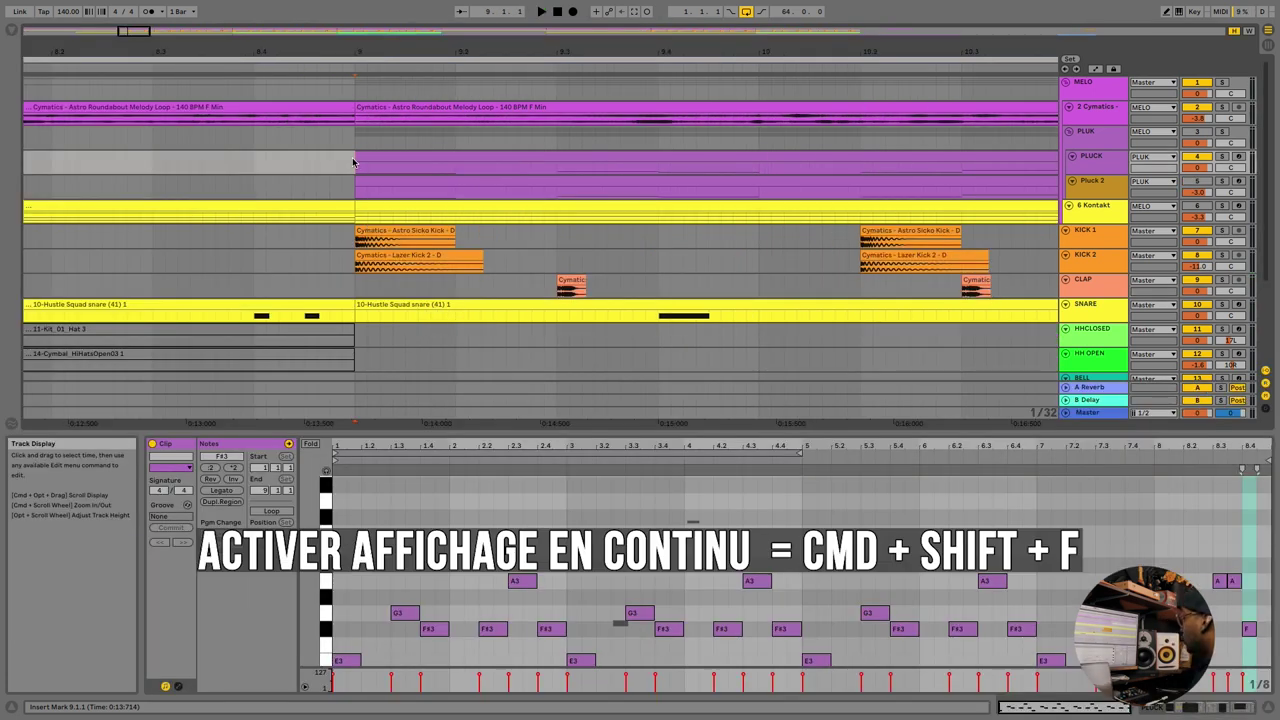
- Turn on Follow so the view scrolls with playback, and play and stop the arrangement from bar 9
{"action": "key", "text": "super+shift+f"}
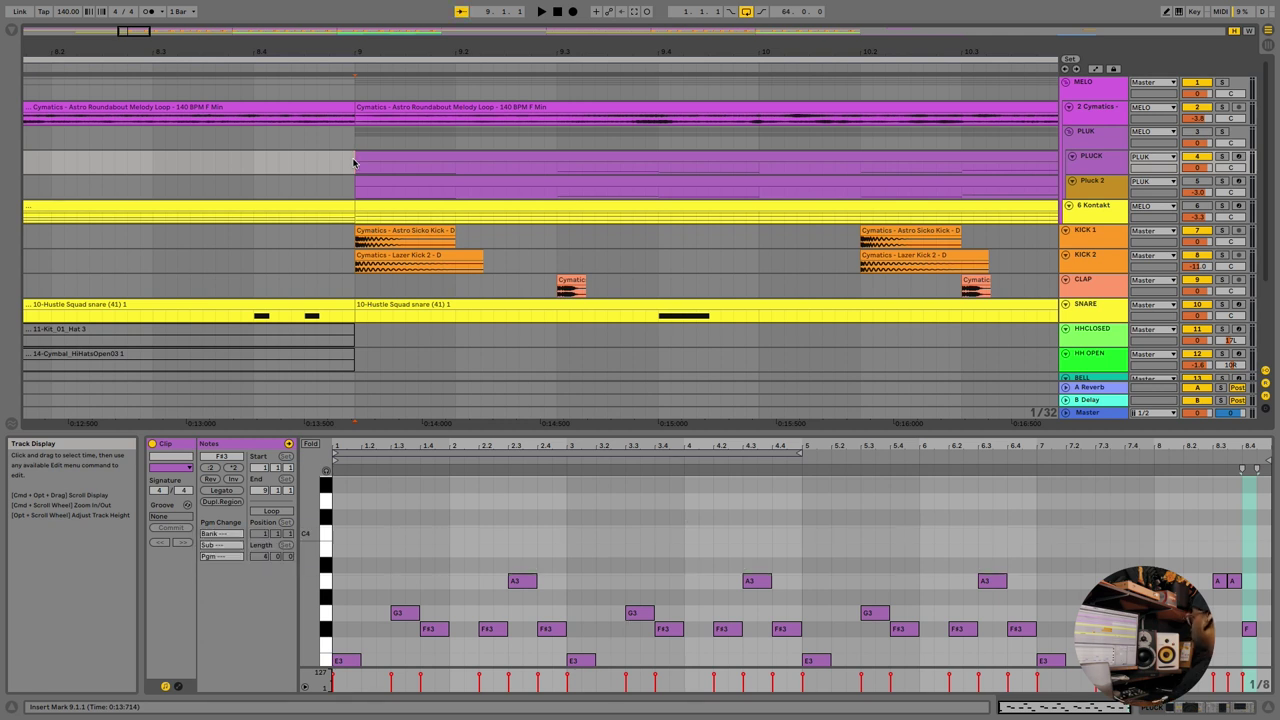
{"action": "key", "text": "space"}
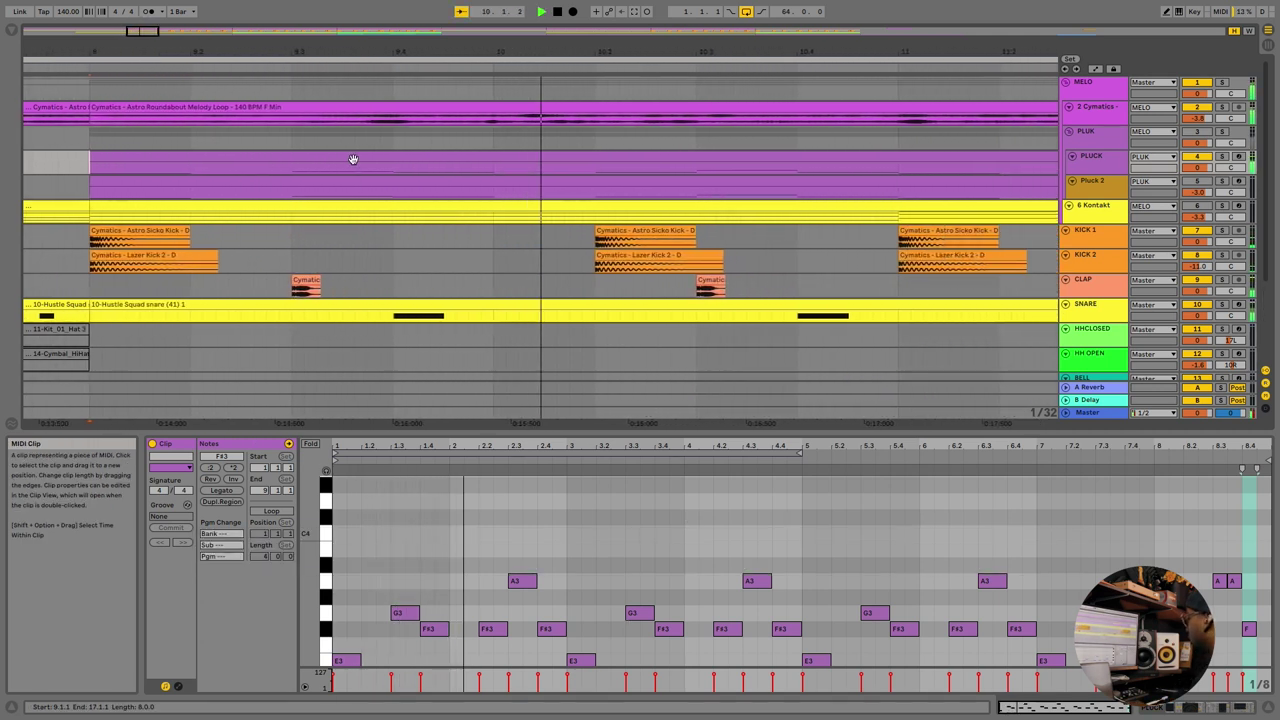
{"action": "key", "text": "space"}
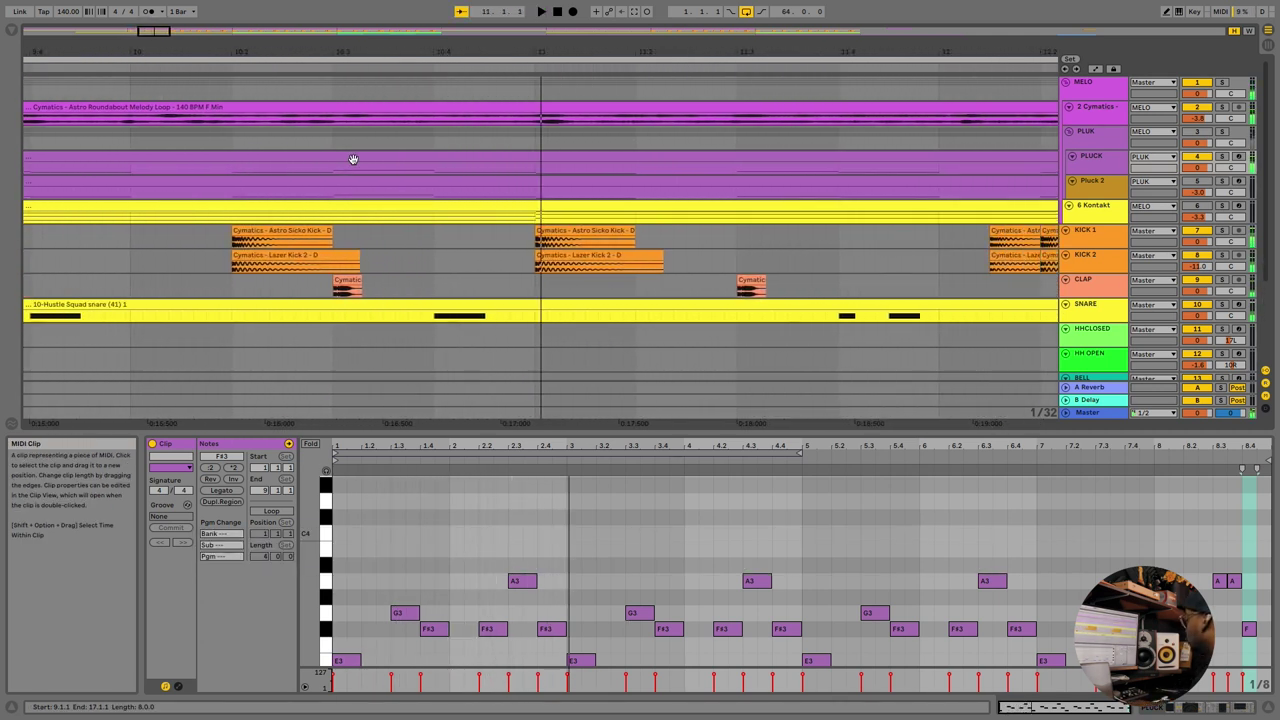
{"action": "key", "text": "space"}
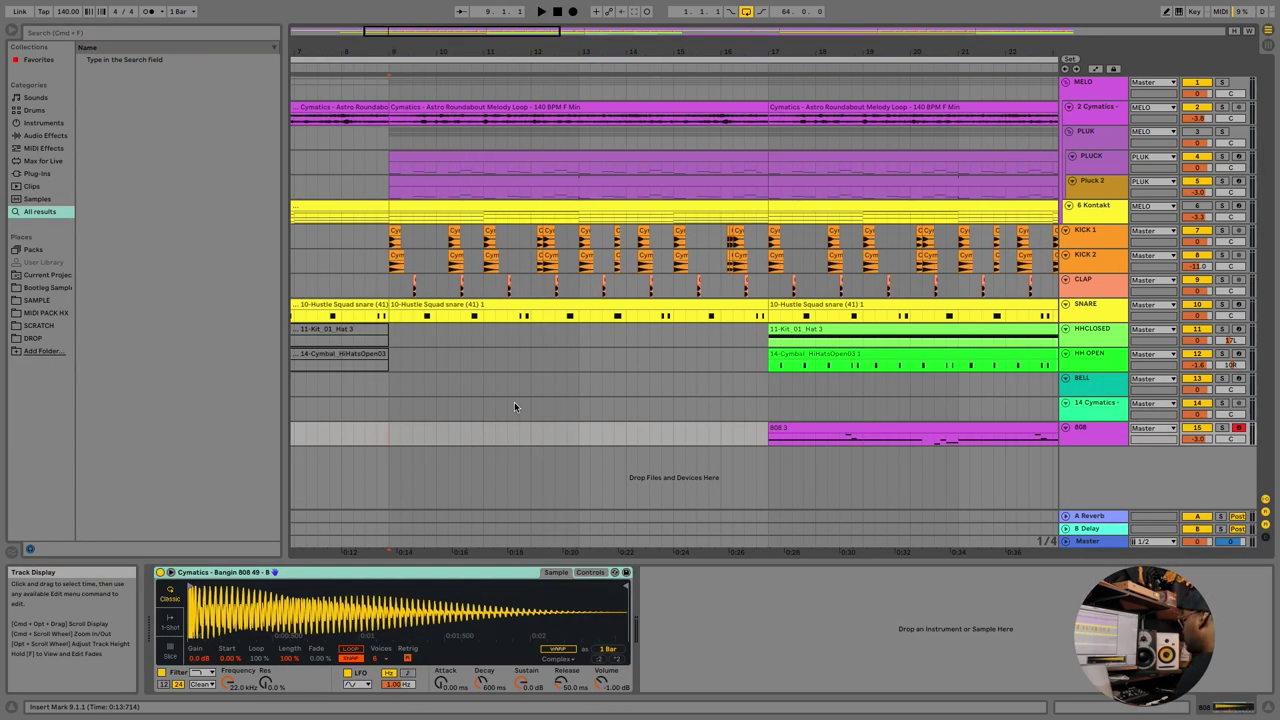
- Record a take on the armed 808 track from bar 9 and stop the recording
{"action": "key", "text": "F9"}
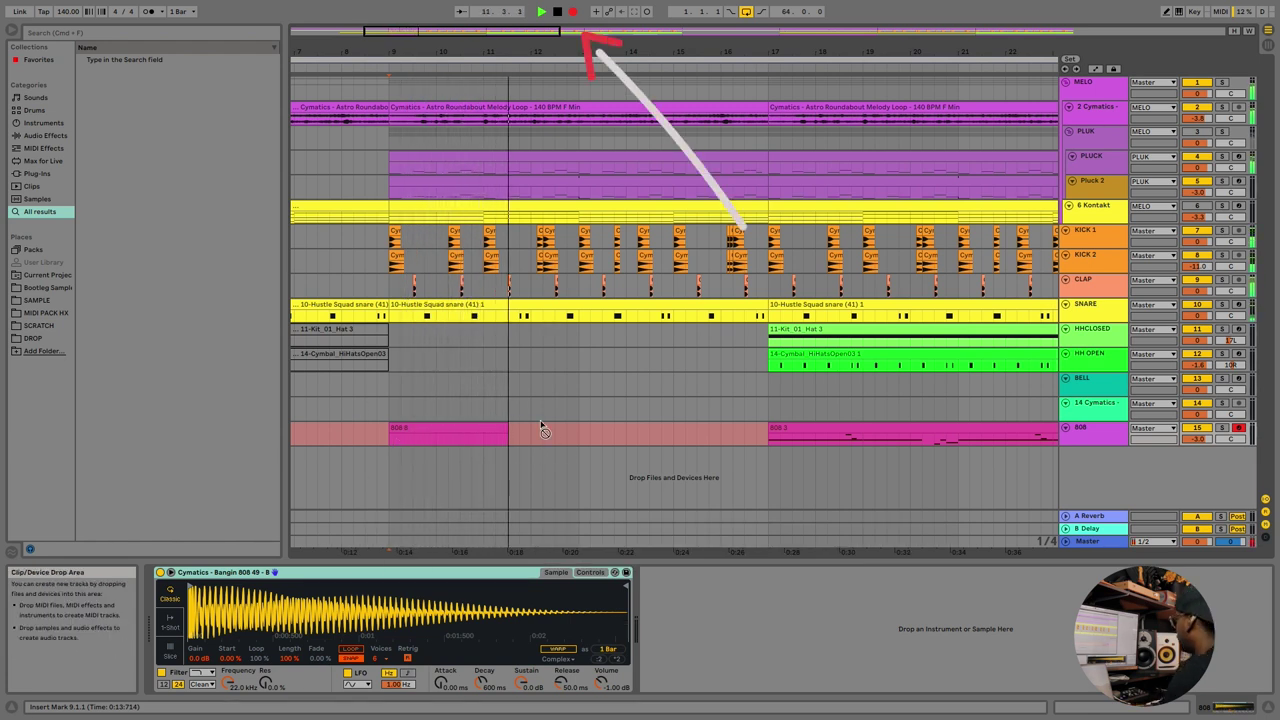
{"action": "key", "text": "space"}
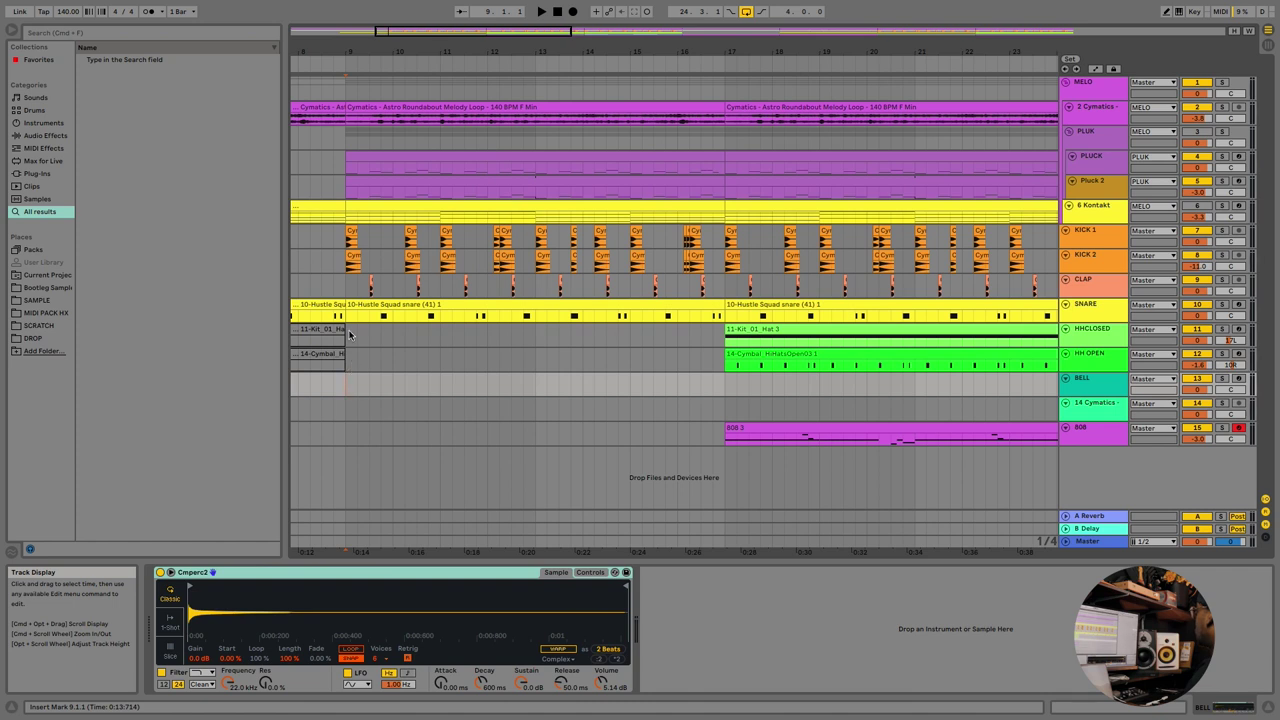
- Select bars 9 to 13 on the CLAP track and play that selection as a loop
{"action": "left_click_drag", "start_coordinate": [348, 296], "coordinate": [538, 280]}
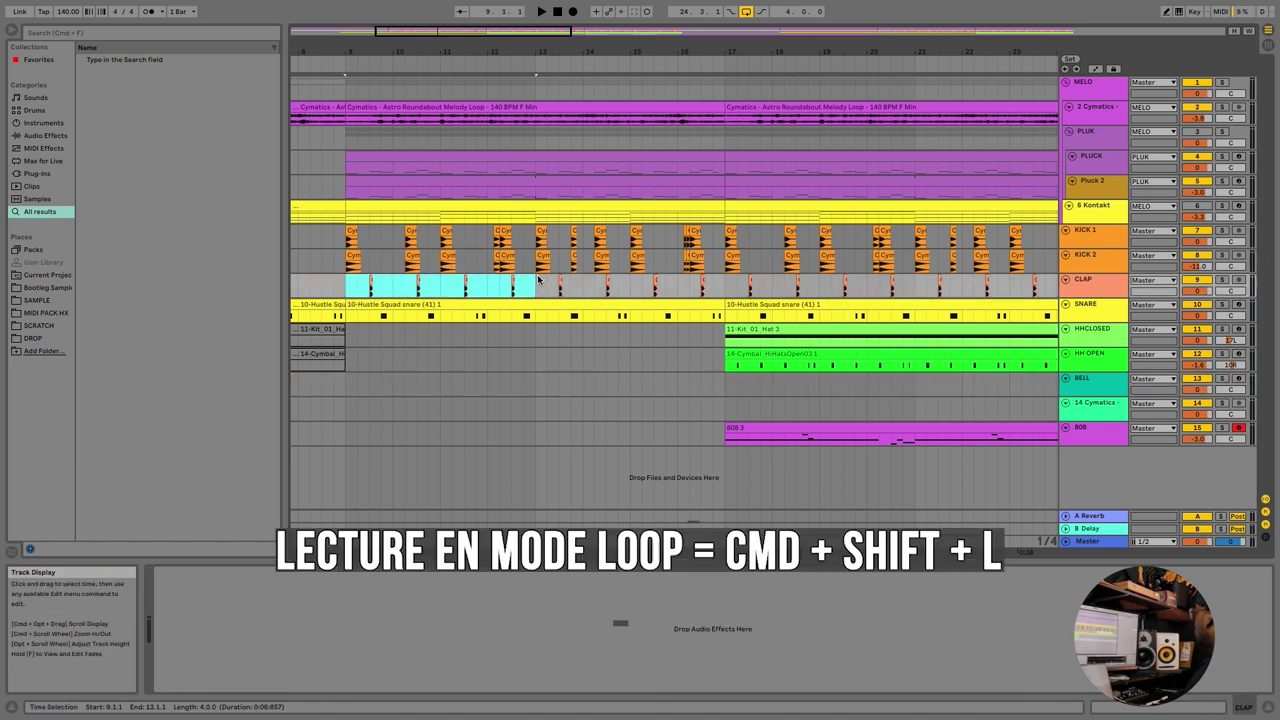
{"action": "key", "text": "super+shift+l"}
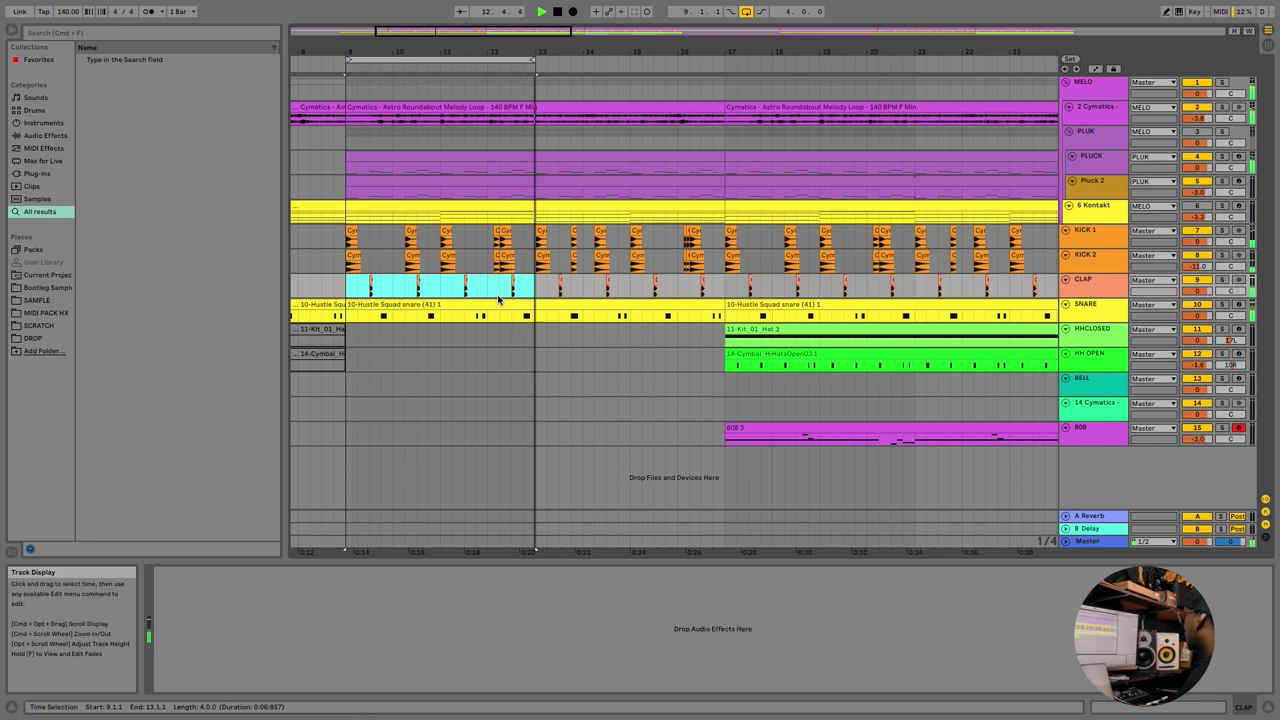
- Select the loop brace and nudge it back and forth along the timeline, ending with its start at bar 9
{"action": "left_click", "coordinate": [429, 58]}
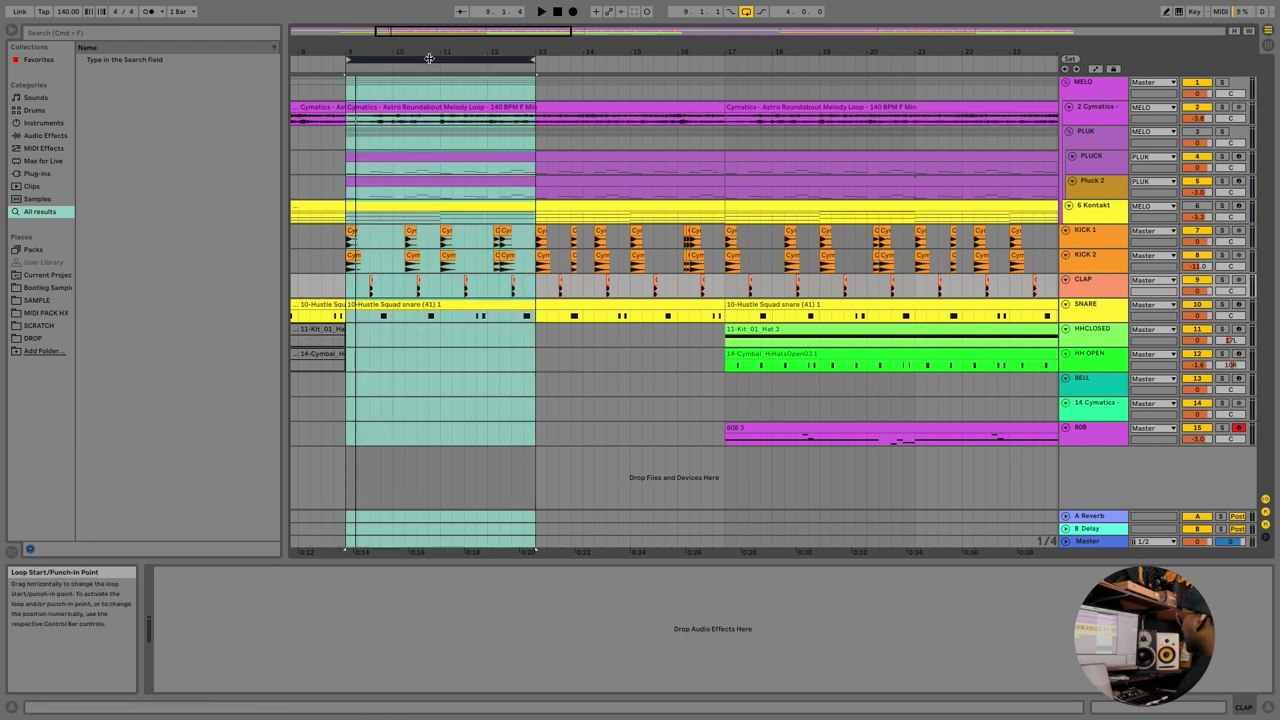
{"action": "scroll", "coordinate": [429, 58], "scroll_direction": "left", "scroll_amount": 5}
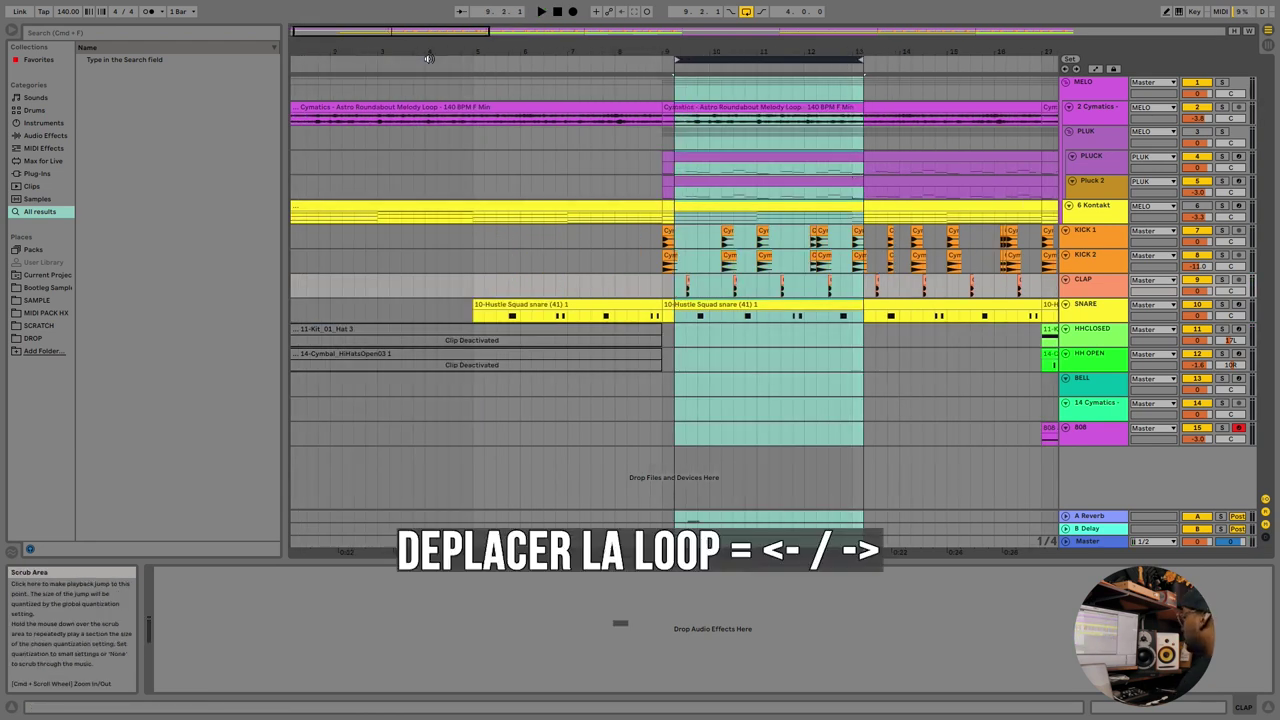
{"action": "key", "text": "Left"}
{"action": "key", "text": "Left"}
{"action": "key", "text": "Left"}
{"action": "key", "text": "Left"}
{"action": "key", "text": "Right"}
{"action": "key", "text": "Right"}
{"action": "key", "text": "Right"}
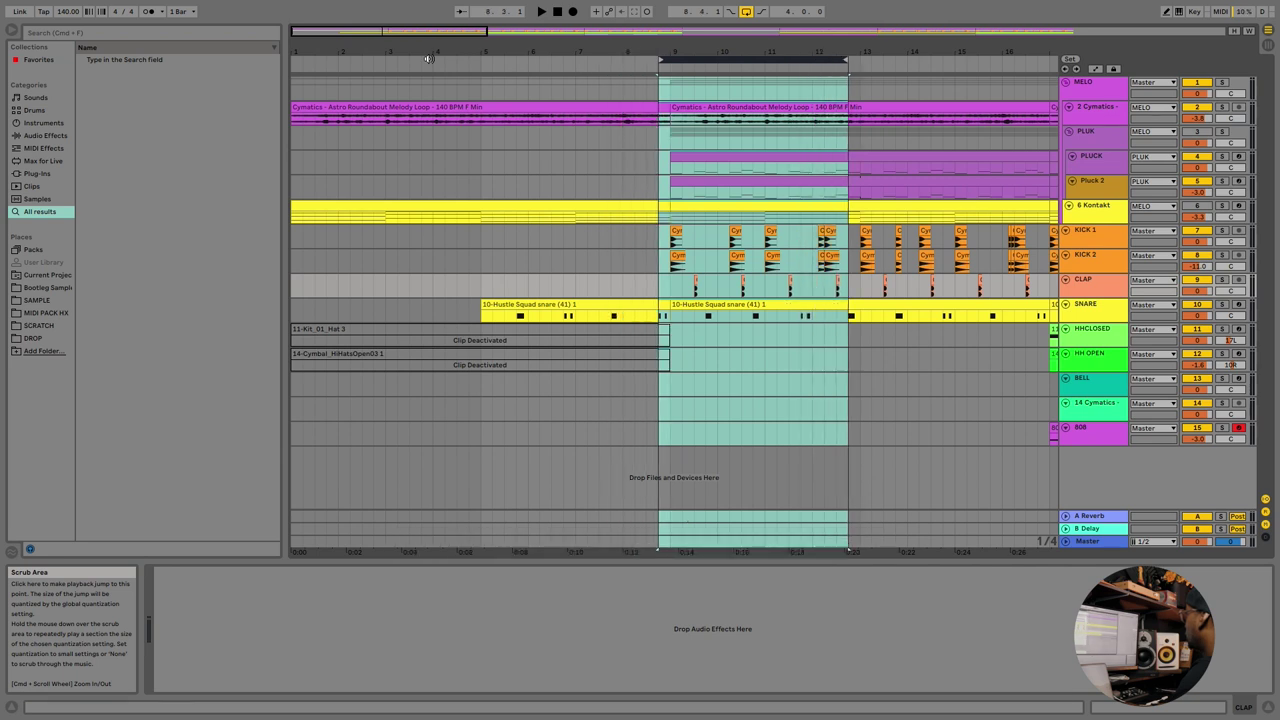
{"action": "key", "text": "Right"}
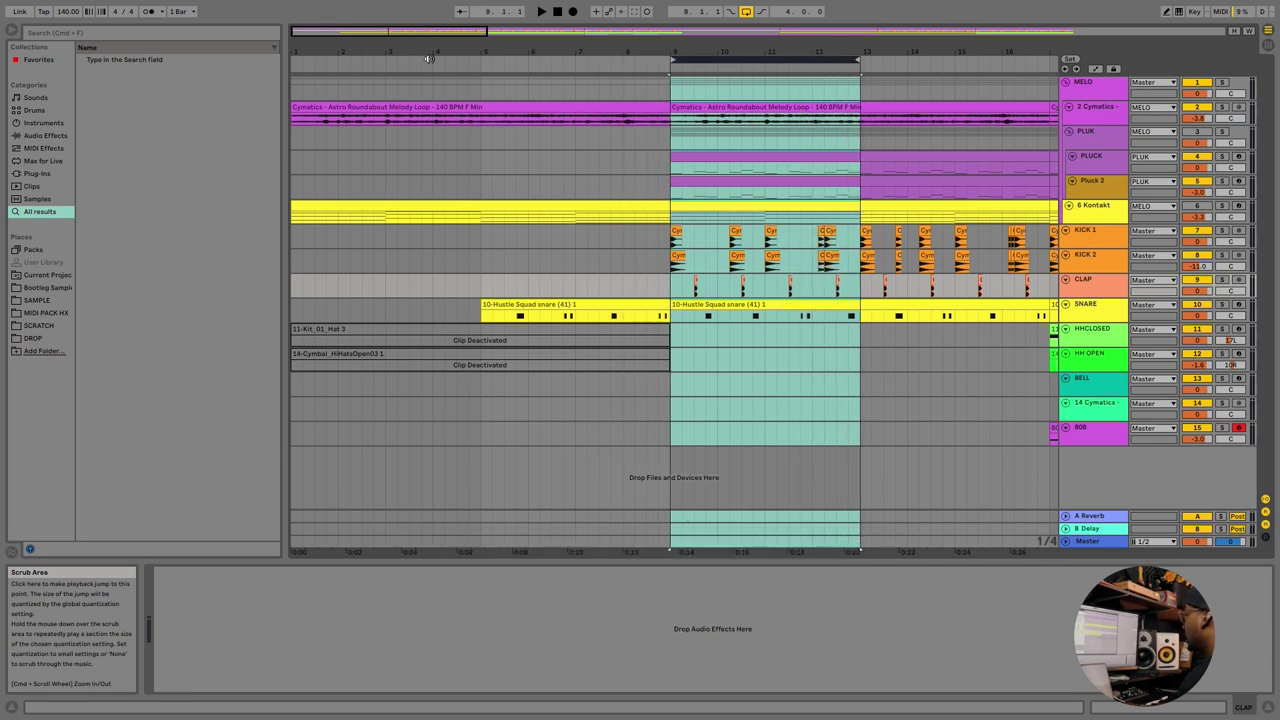
- Shorten and lengthen the loop in small steps, ending with a length of one bar
{"action": "key", "text": "super+Left"}
{"action": "key", "text": "super+Left"}
{"action": "key", "text": "super+Left"}
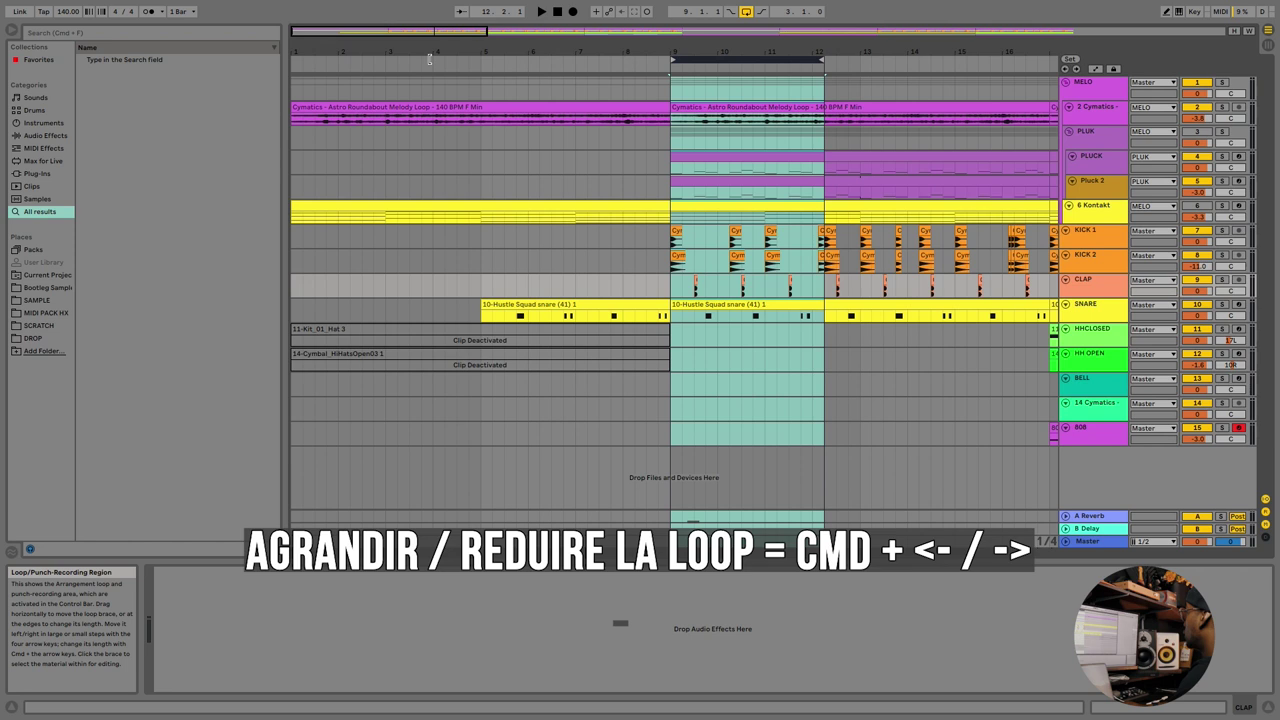
{"action": "key", "text": "super+Left"}
{"action": "key", "text": "super+Left"}
{"action": "key", "text": "super+Left"}
{"action": "key", "text": "super+Left"}
{"action": "key", "text": "super+Left"}
{"action": "key", "text": "super+Left"}
{"action": "key", "text": "super+Right"}
{"action": "key", "text": "super+Right"}
{"action": "key", "text": "super+Right"}
{"action": "key", "text": "super+Left"}
{"action": "key", "text": "super+Left"}
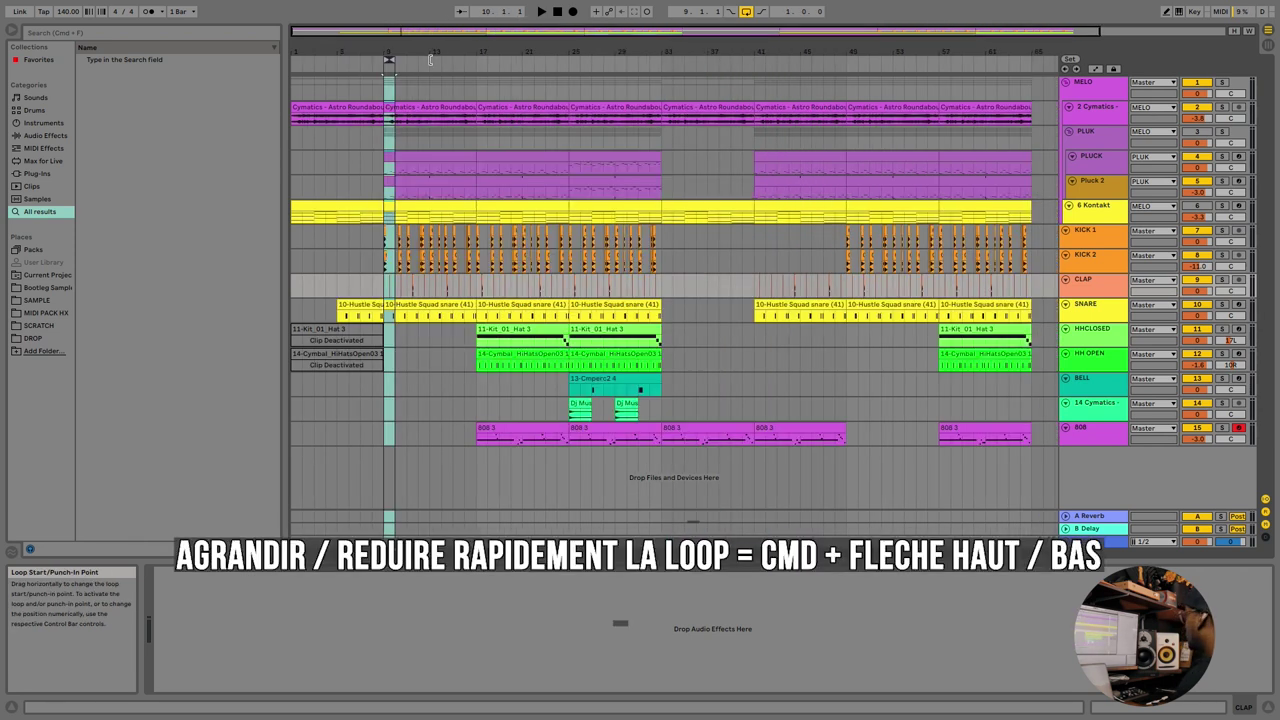
- Double and halve the loop length repeatedly, ending with a 32-bar loop from bar 9
{"action": "key", "text": "super+Up"}
{"action": "key", "text": "super+Up"}
{"action": "key", "text": "super+Up"}
{"action": "key", "text": "super+Up"}
{"action": "key", "text": "super+Up"}
{"action": "key", "text": "super+Up"}
{"action": "key", "text": "super+Down"}
{"action": "key", "text": "super+Down"}
{"action": "key", "text": "super+Up"}
{"action": "key", "text": "super+Up"}
{"action": "key", "text": "super+Up"}
{"action": "key", "text": "super+Down"}
{"action": "key", "text": "super+Down"}
{"action": "key", "text": "super+Down"}
{"action": "key", "text": "super+Up"}
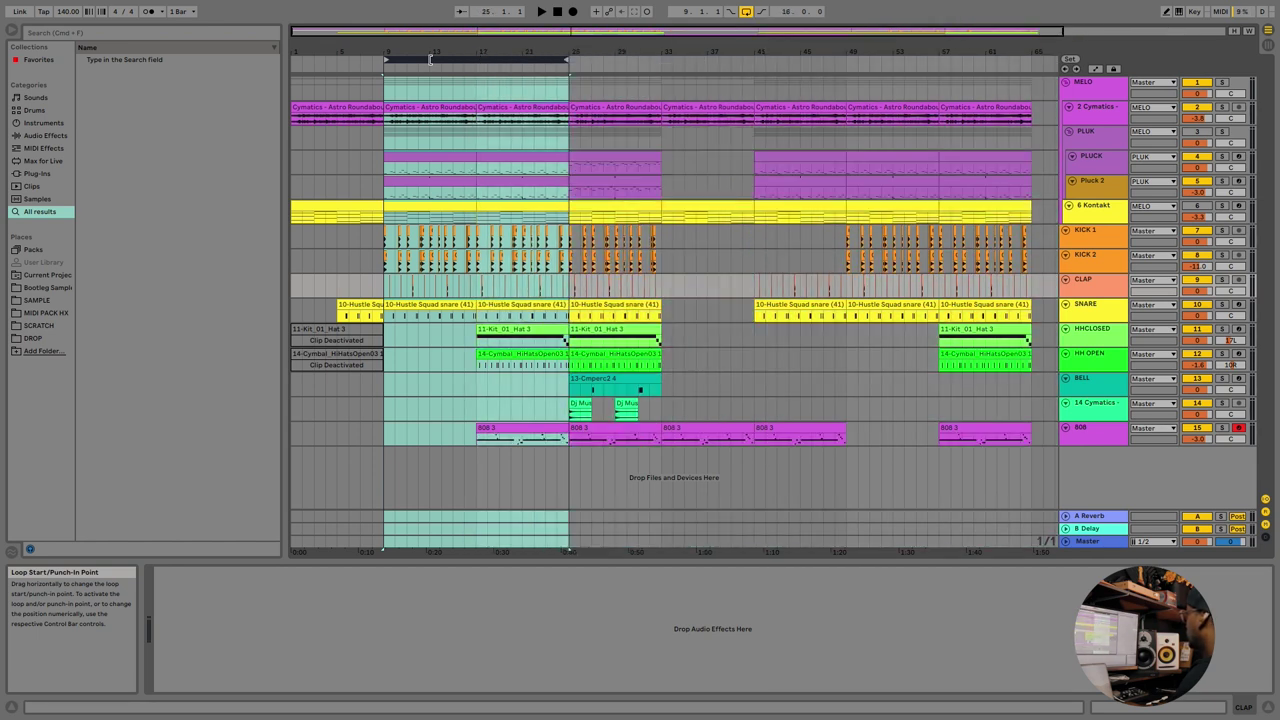
{"action": "key", "text": "super+Up"}
- Select the Attack parameter of the HH OPEN track's sampler in MIDI mapping mode and leave the mode
{"action": "left_click", "coordinate": [778, 358]}
{"action": "key", "text": "super+m"}
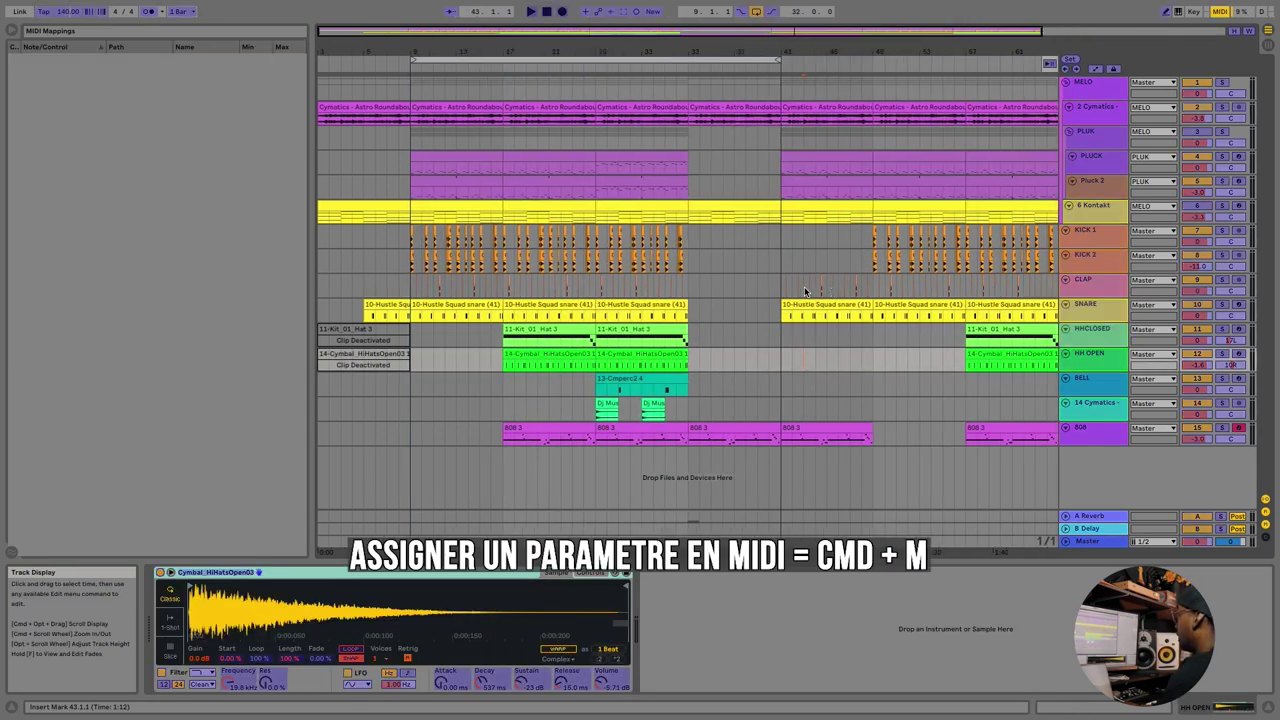
{"action": "left_click", "coordinate": [446, 679]}
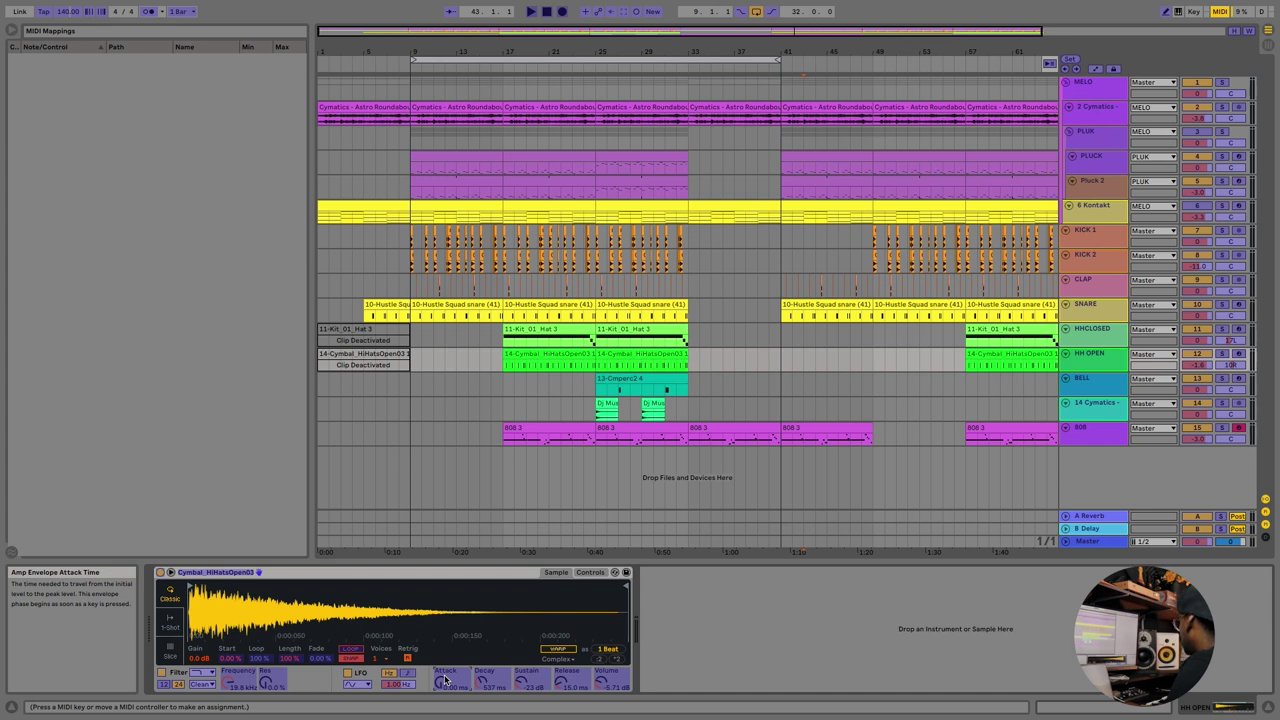
{"action": "key", "text": "super+m"}
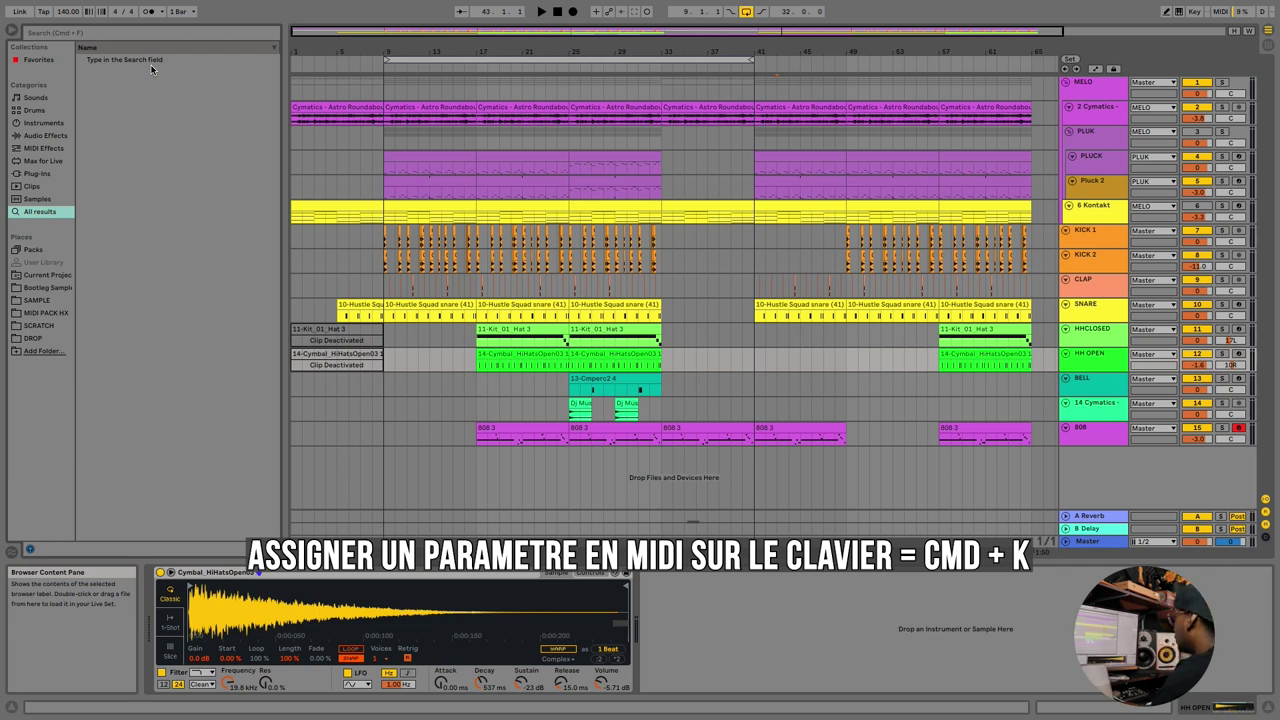
- Map the metronome switch to computer key 1 and toggle the metronome with it, ending with it on
{"action": "key", "text": "super+k"}
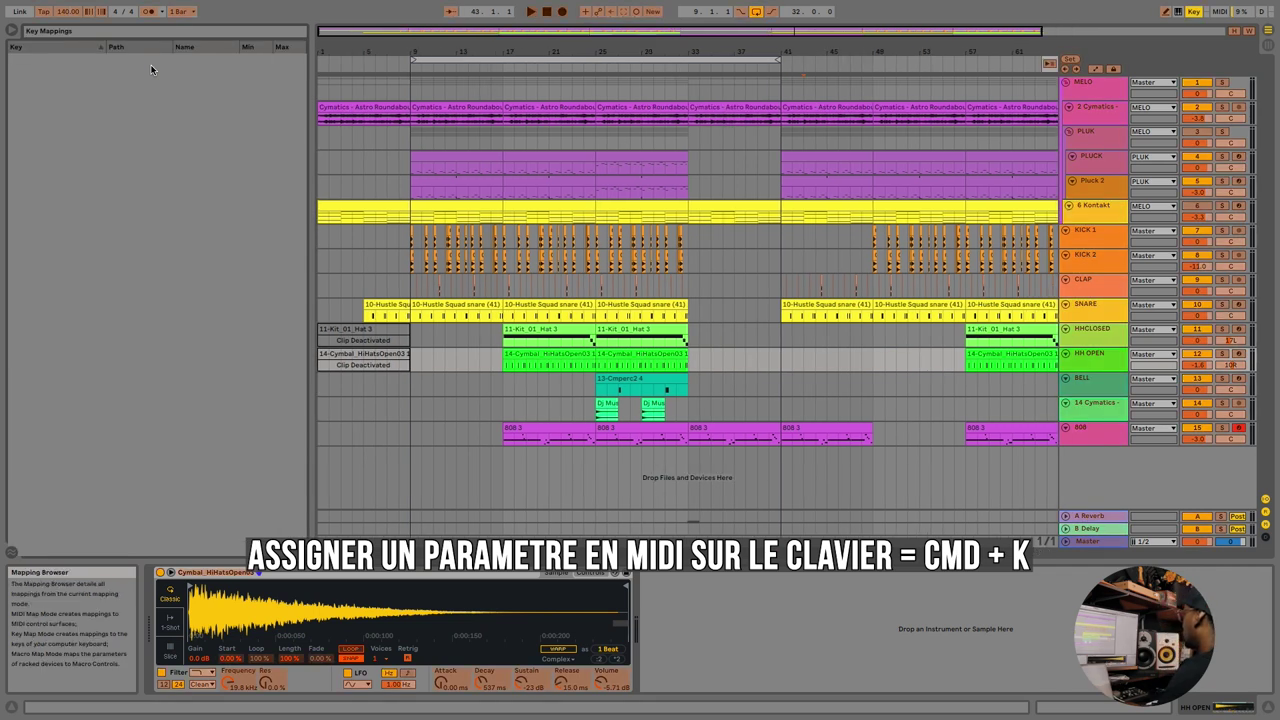
{"action": "left_click", "coordinate": [150, 13]}
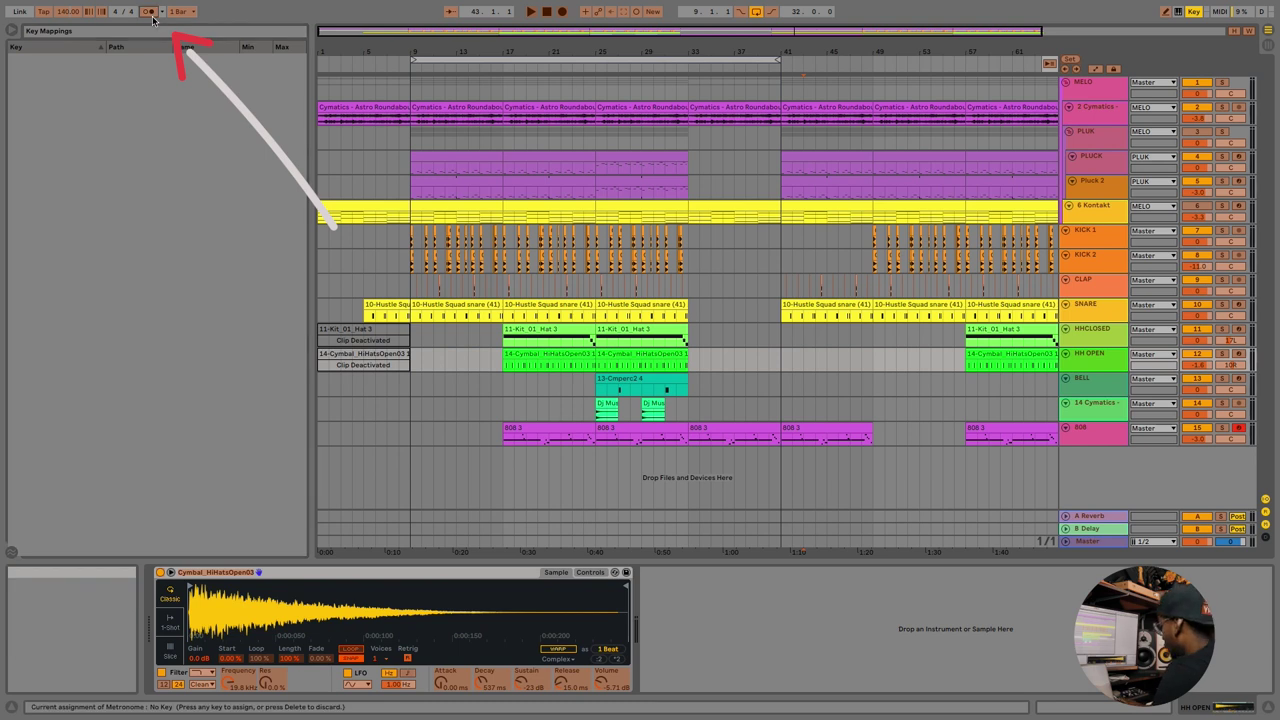
{"action": "key", "text": "1"}
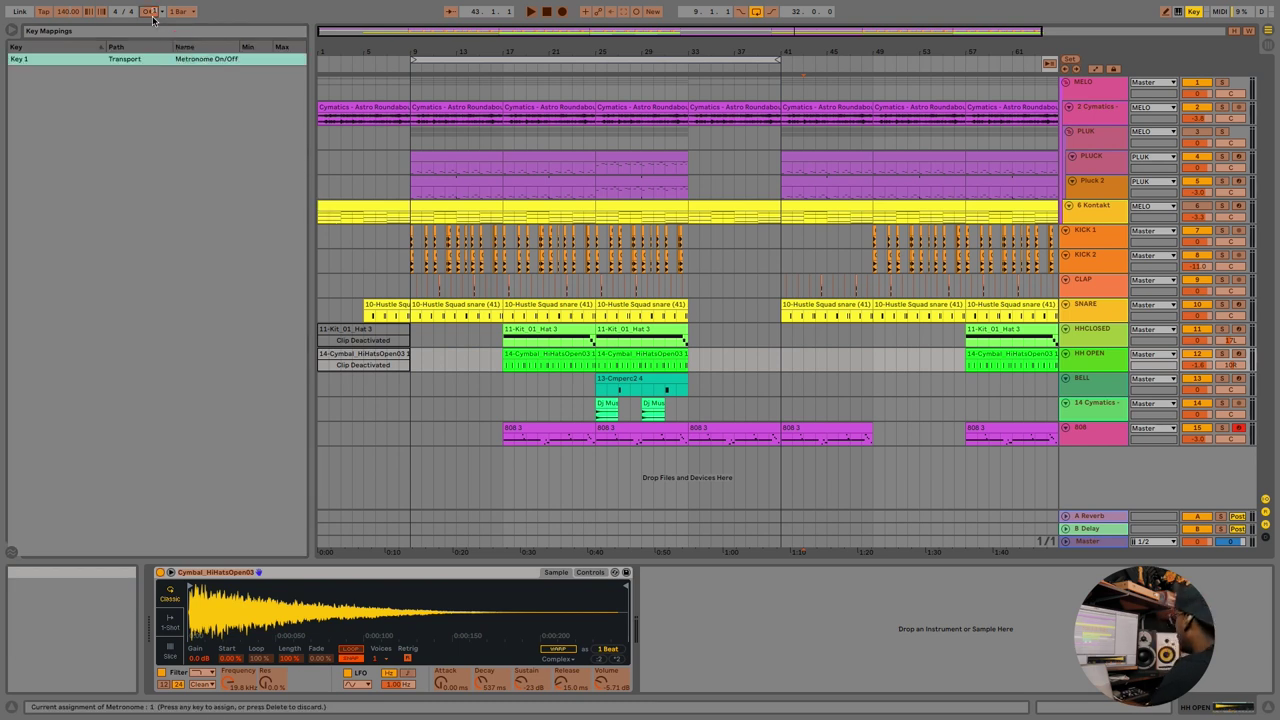
{"action": "key", "text": "ctrl+k"}
{"action": "key", "text": "1"}
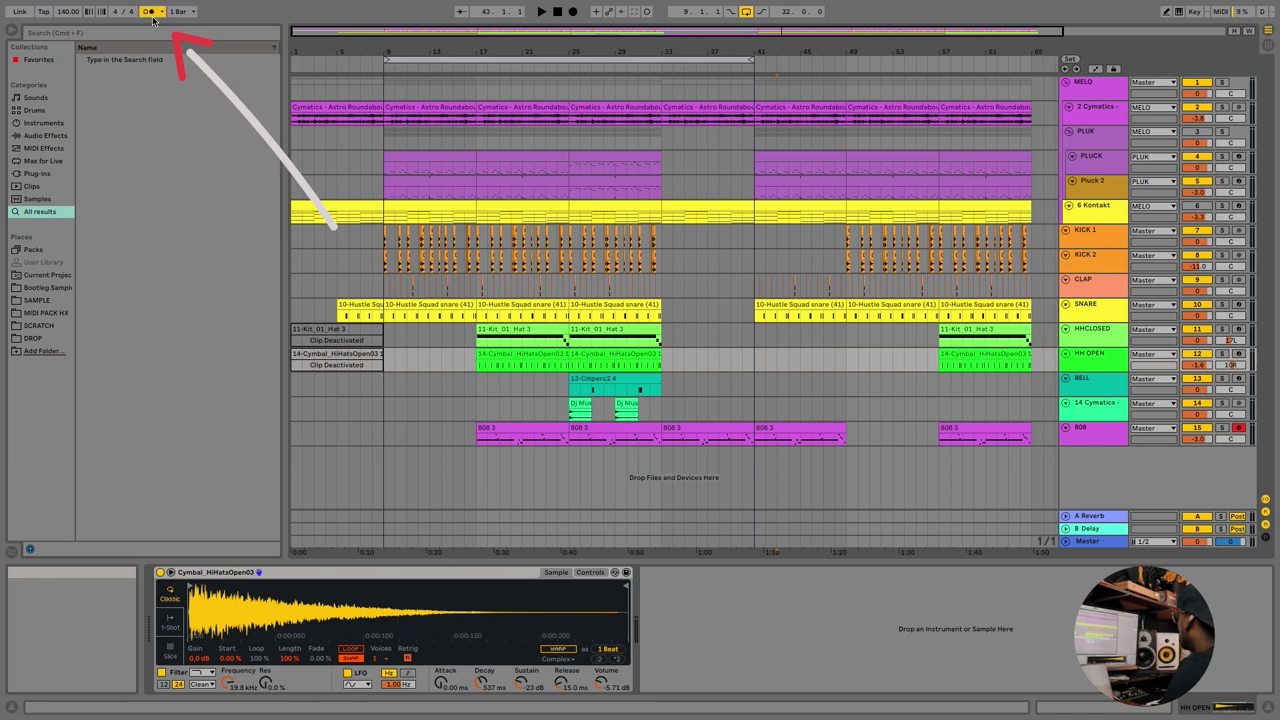
{"action": "key", "text": "1"}
{"action": "key", "text": "1"}
- Delete the metronome's entry from the key mappings
{"action": "key", "text": "ctrl+k"}
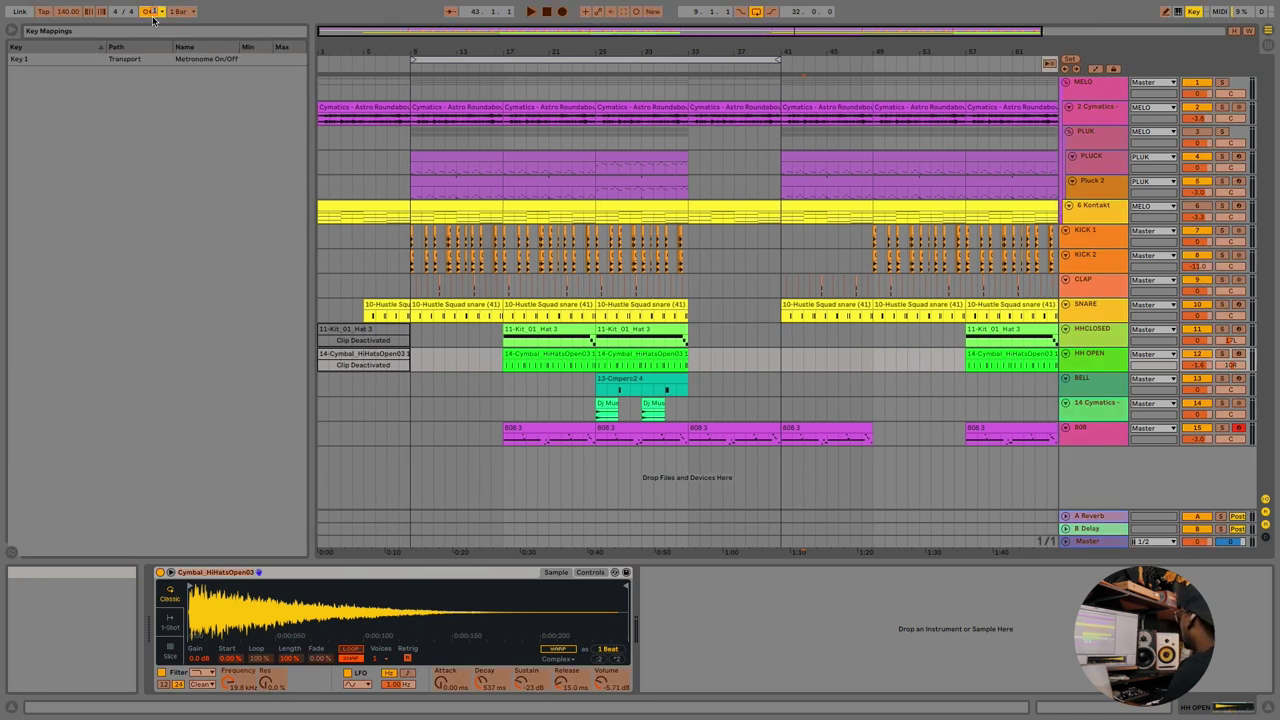
{"action": "left_click", "coordinate": [88, 62]}
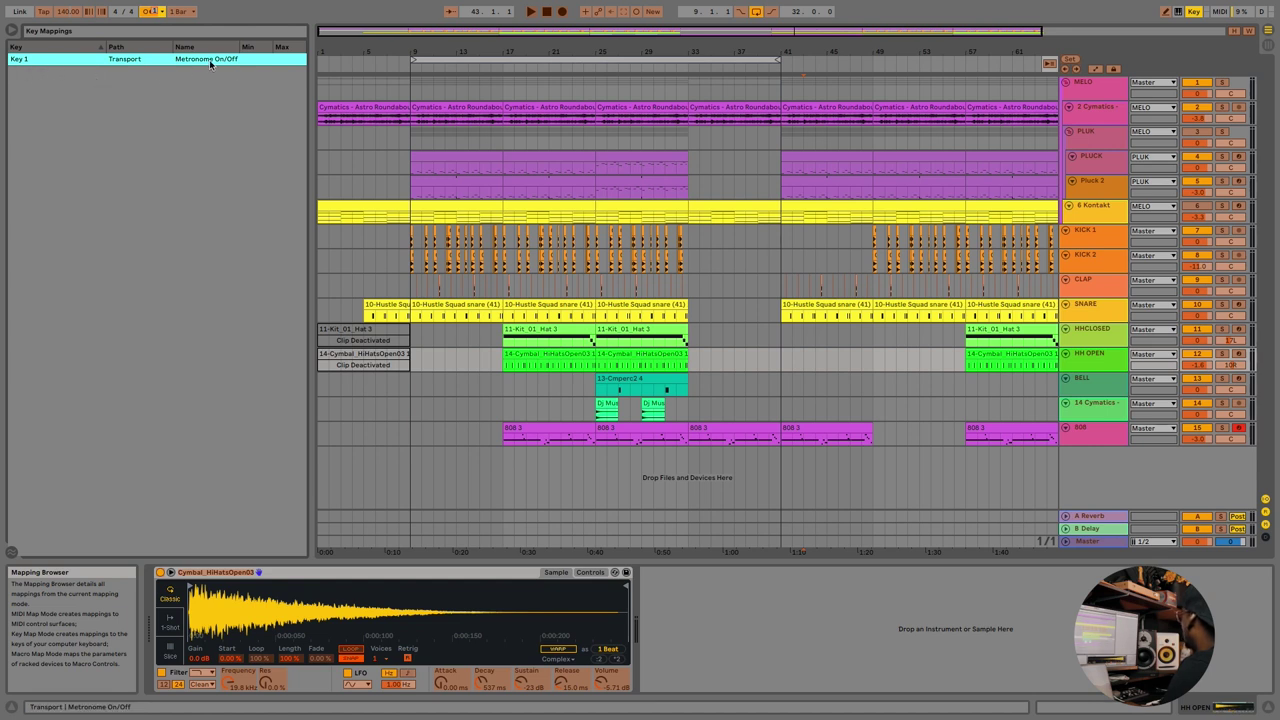
{"action": "key", "text": "Delete"}
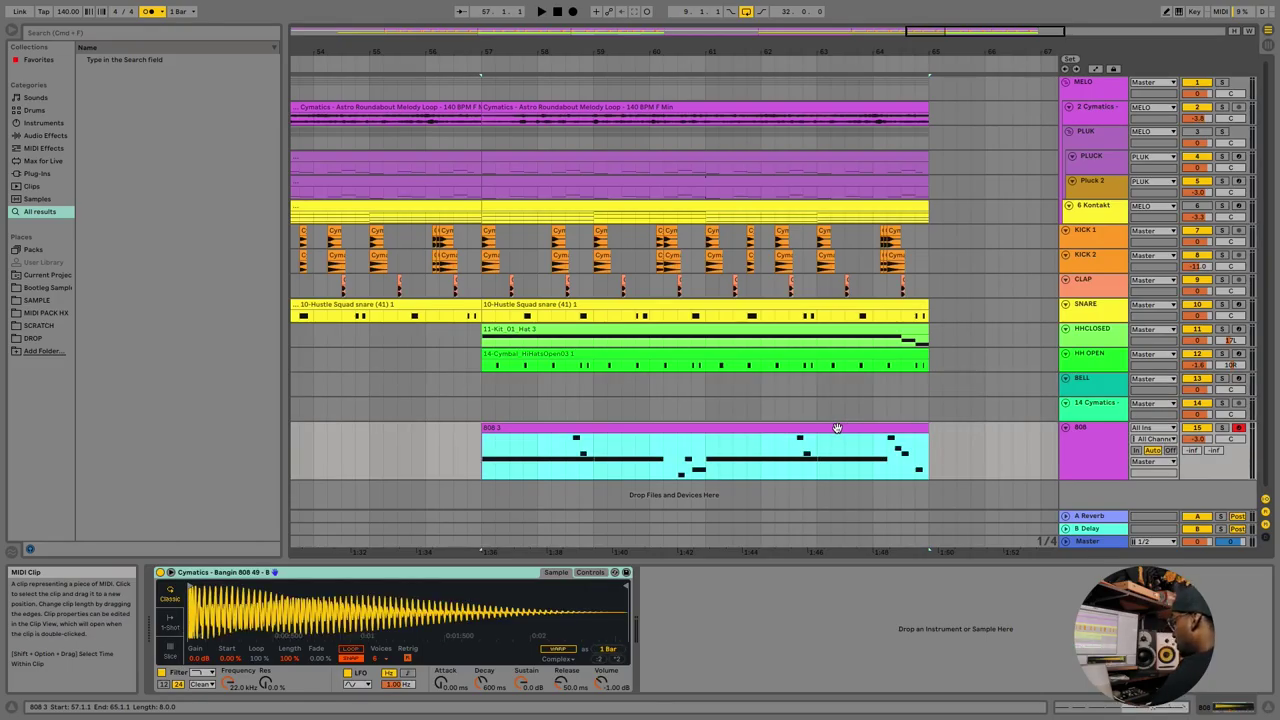
- Deactivate and reactivate the 808 clip at bar 57 repeatedly, ending with it active
{"action": "key", "text": "0"}
{"action": "key", "text": "0"}
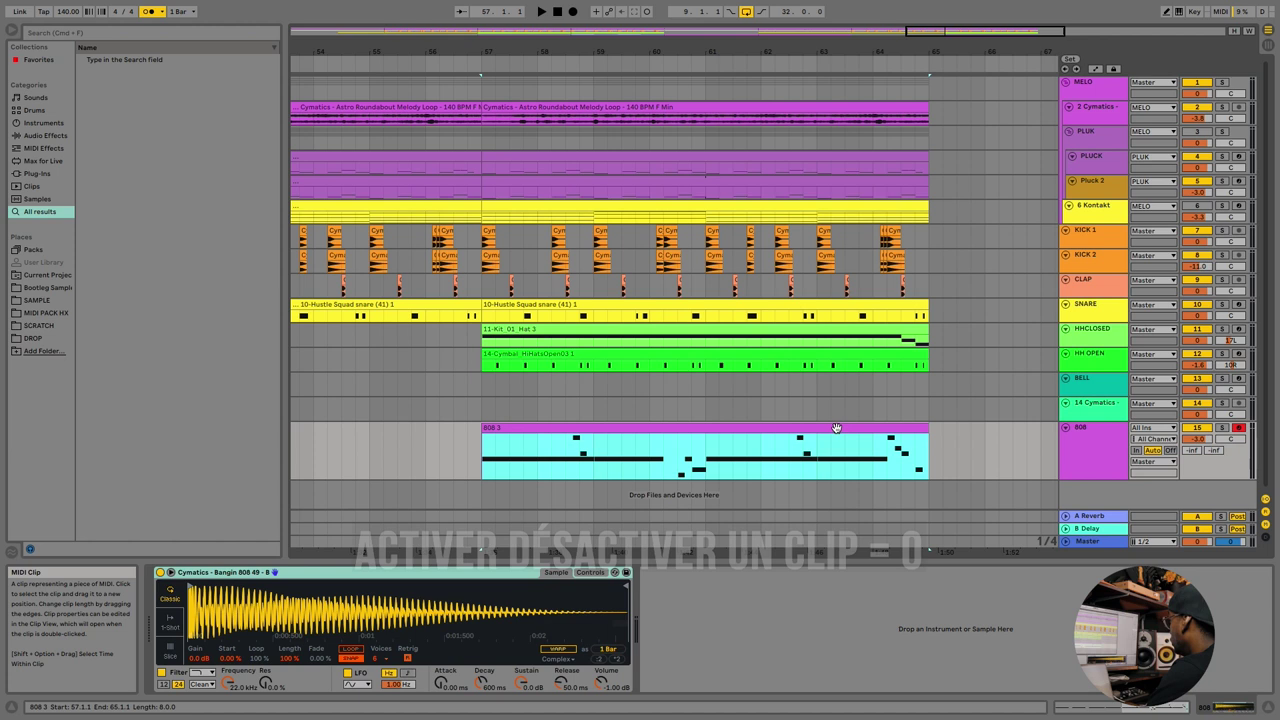
{"action": "key", "text": "0"}
{"action": "key", "text": "0"}
- Duplicate the 808 clip at bars 57 to 65 twice along its track
{"action": "key", "text": "minus"}
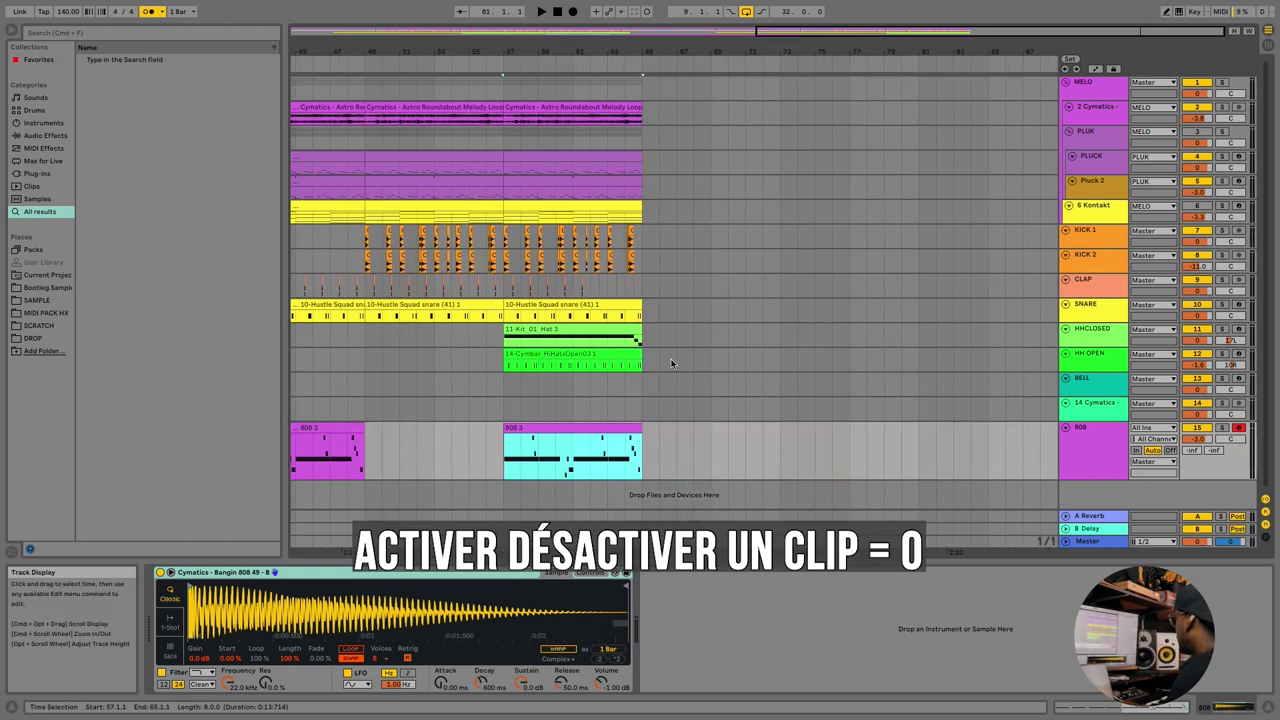
{"action": "key", "text": "super+d"}
{"action": "key", "text": "super+d"}
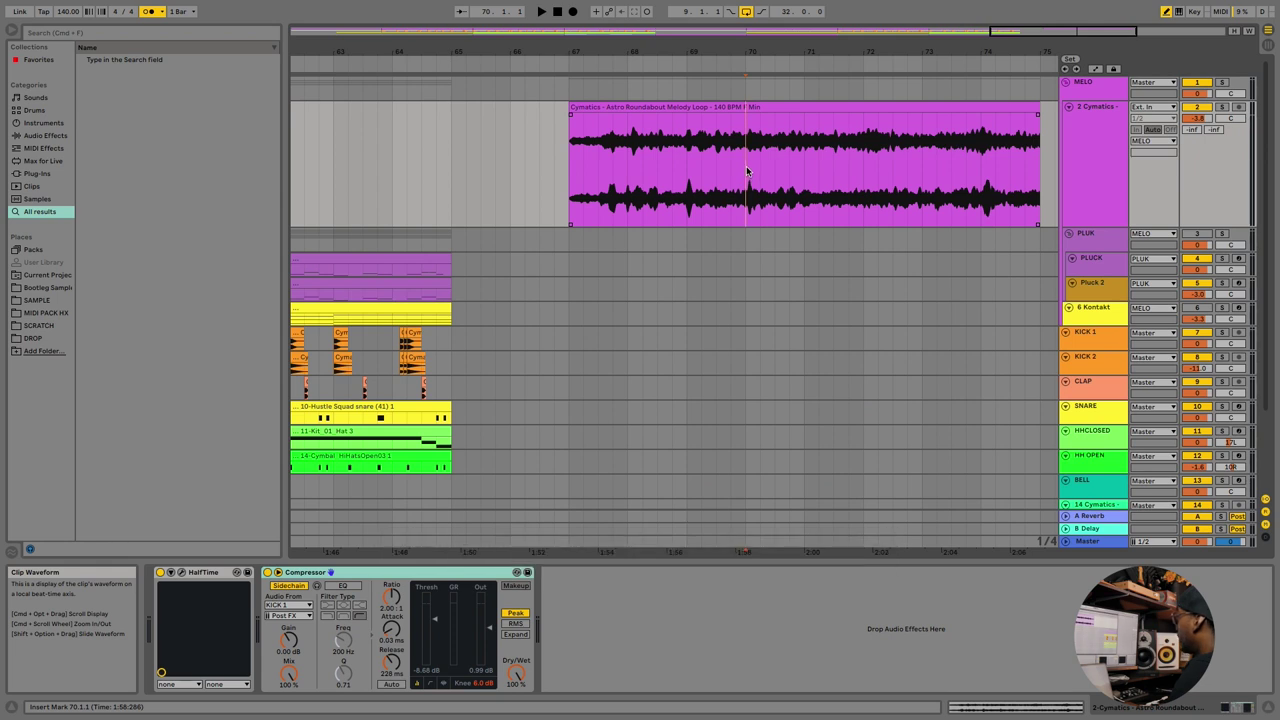
- Split the 2 Cymatics clip after bar 67 at several points and delete the piece between 68.3.1 and 69.1.1
{"action": "key", "text": "super+e"}
{"action": "left_click", "coordinate": [808, 169]}
{"action": "key", "text": "super+e"}
{"action": "left_click", "coordinate": [893, 162]}
{"action": "key", "text": "super+e"}
{"action": "left_click", "coordinate": [967, 153]}
{"action": "key", "text": "super+e"}
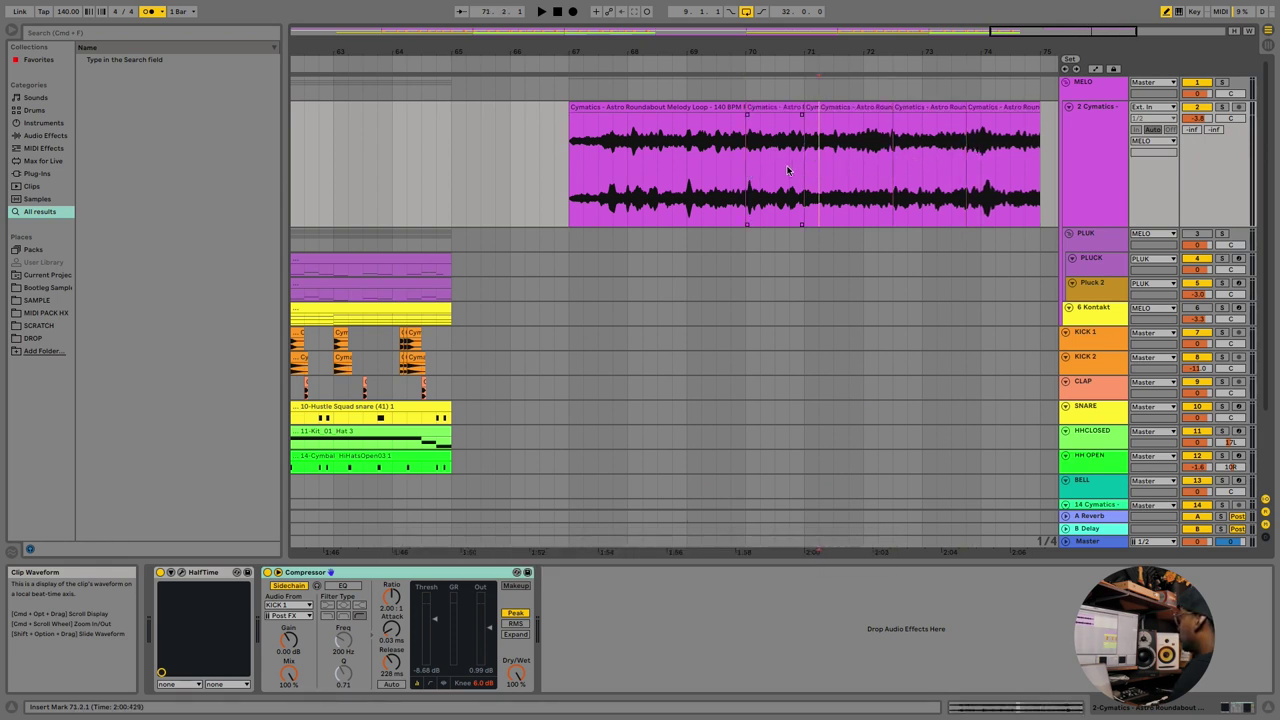
{"action": "left_click", "coordinate": [672, 107]}
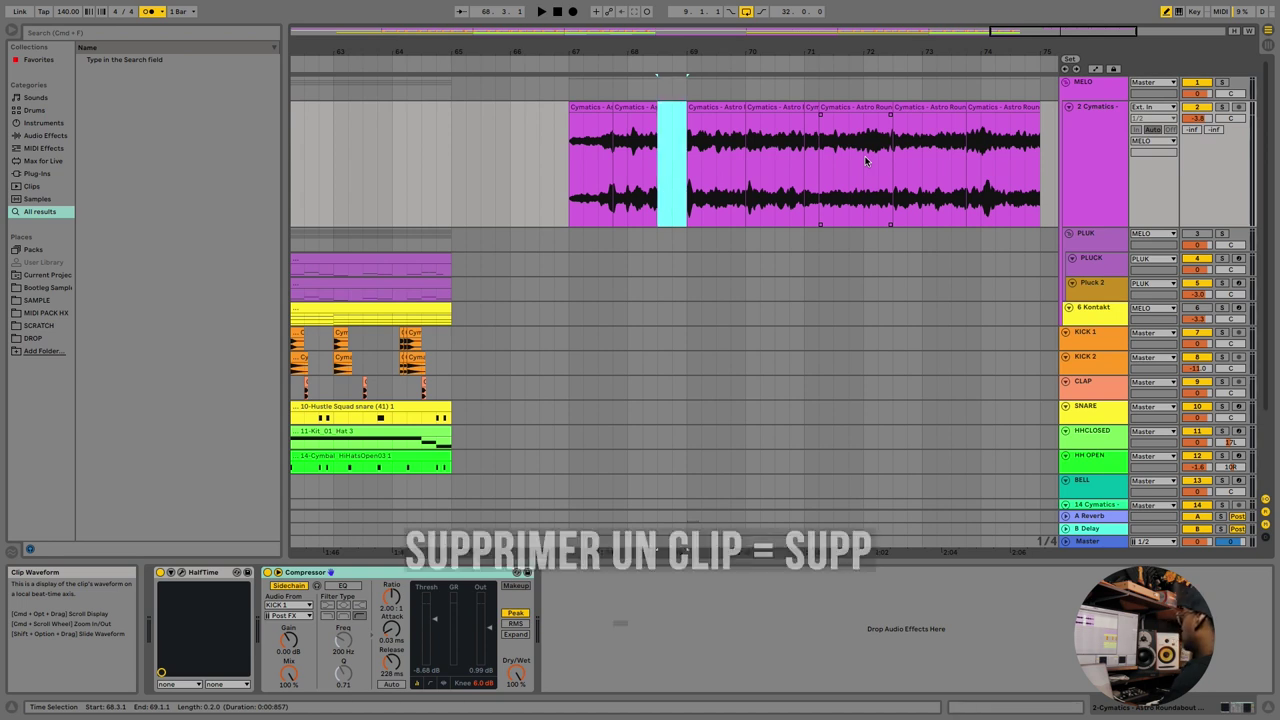
{"action": "key", "text": "Delete"}
- Consolidate the 2 Cymatics pieces from bar 67 to bar 75 into one clip, and reverse it back and forth
{"action": "left_click_drag", "start_coordinate": [1035, 170], "coordinate": [569, 176]}
{"action": "key", "text": "super+j"}
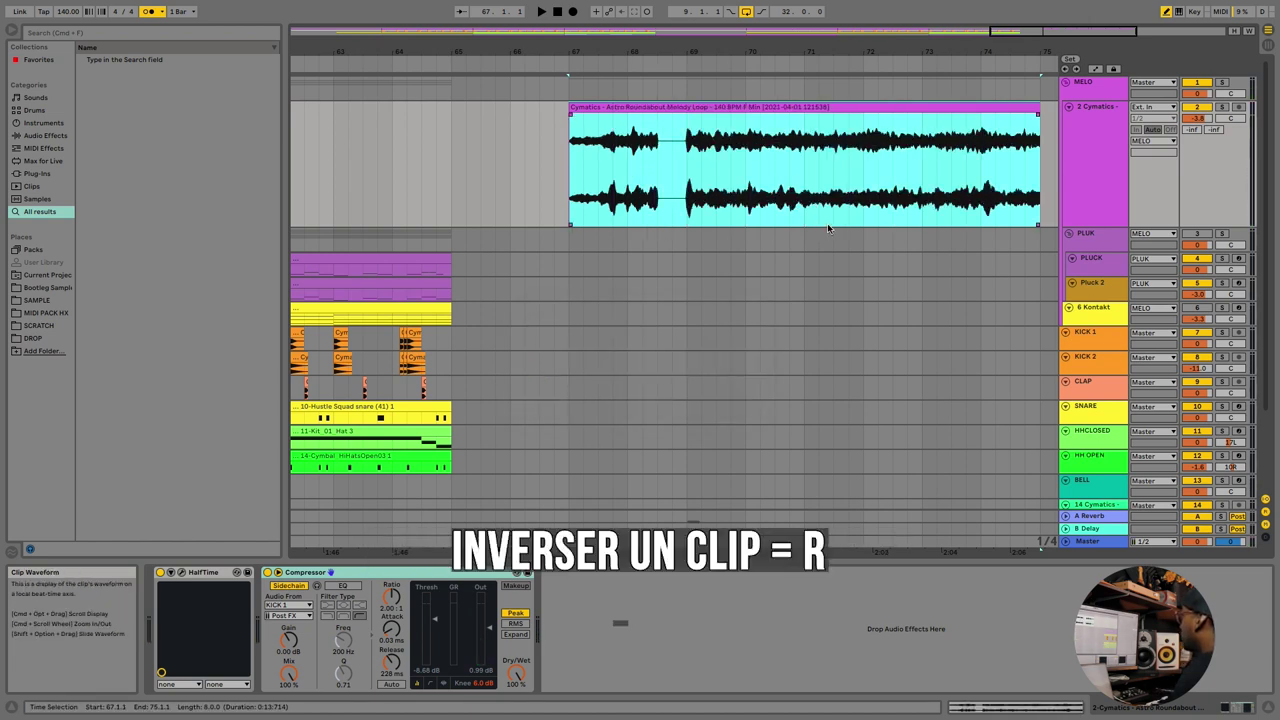
{"action": "key", "text": "r"}
{"action": "key", "text": "r"}
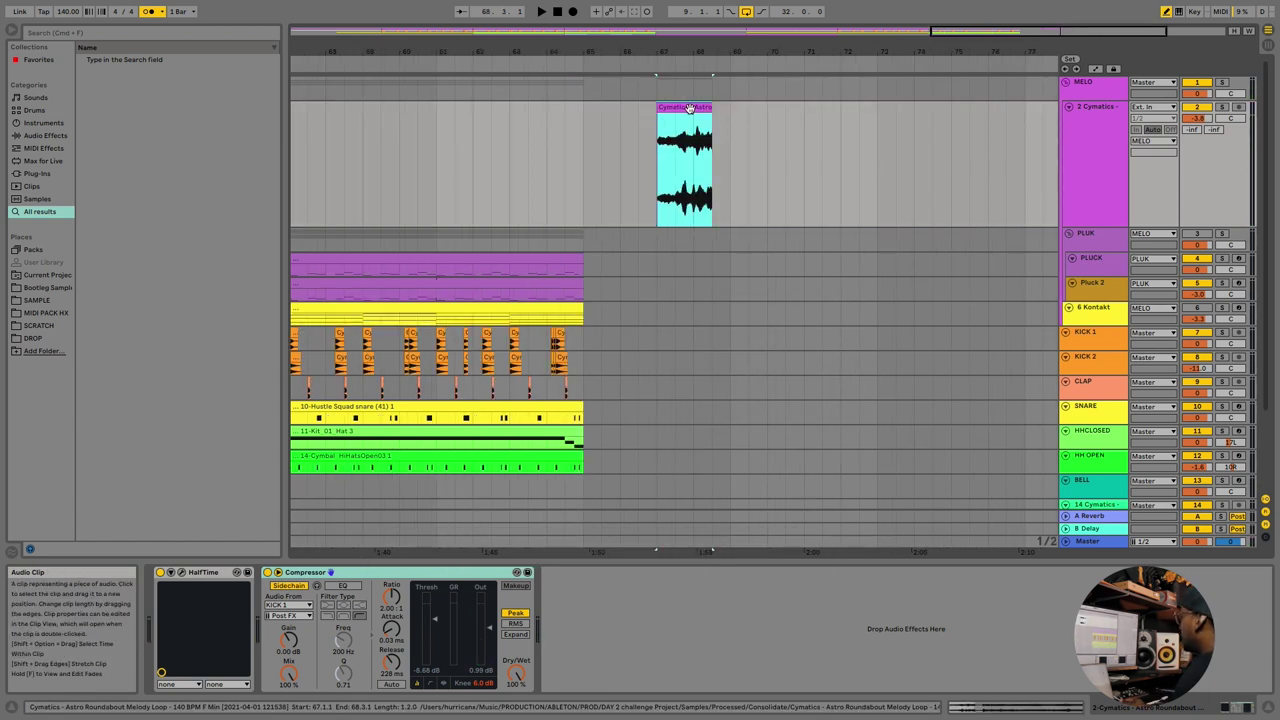
- Try moving the short Cymatics clip along its track, and try compressing it to a little over half a bar while playing it
{"action": "left_click_drag", "start_coordinate": [689, 107], "coordinate": [891, 117]}
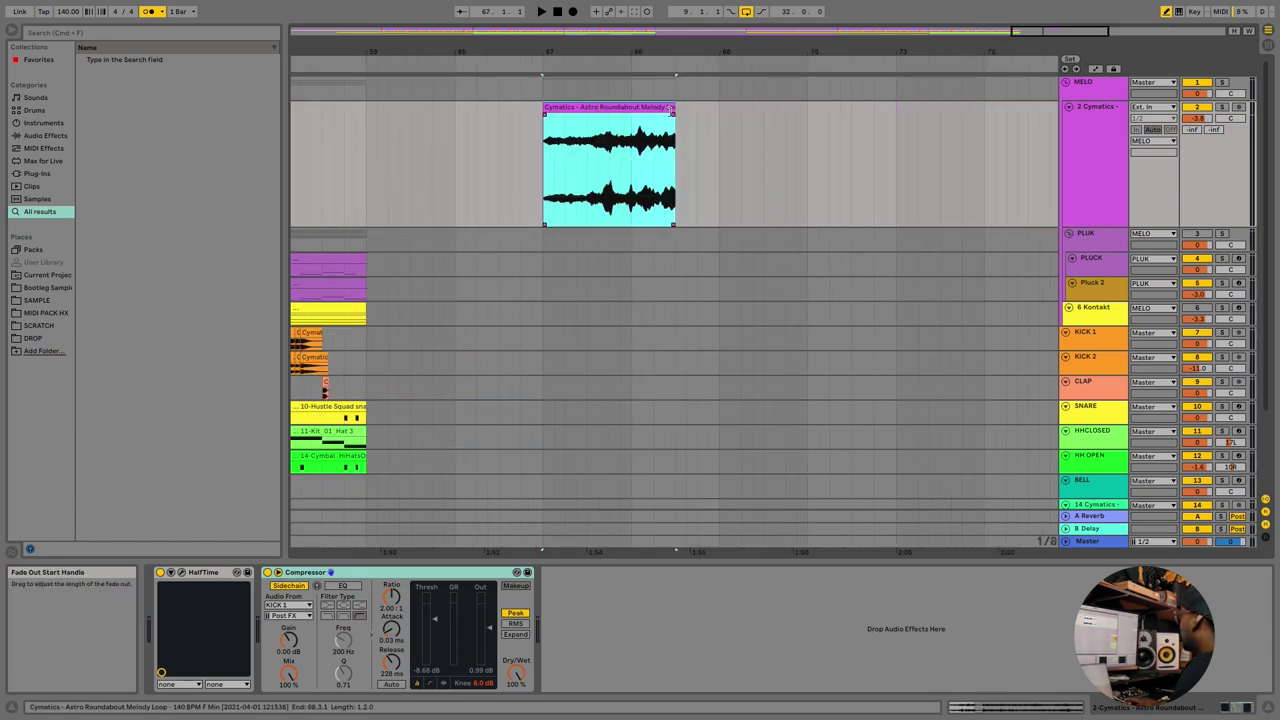
{"action": "left_click_drag", "start_coordinate": [669, 107], "coordinate": [596, 130]}
{"action": "left_click", "coordinate": [576, 130]}
{"action": "key", "text": "space"}
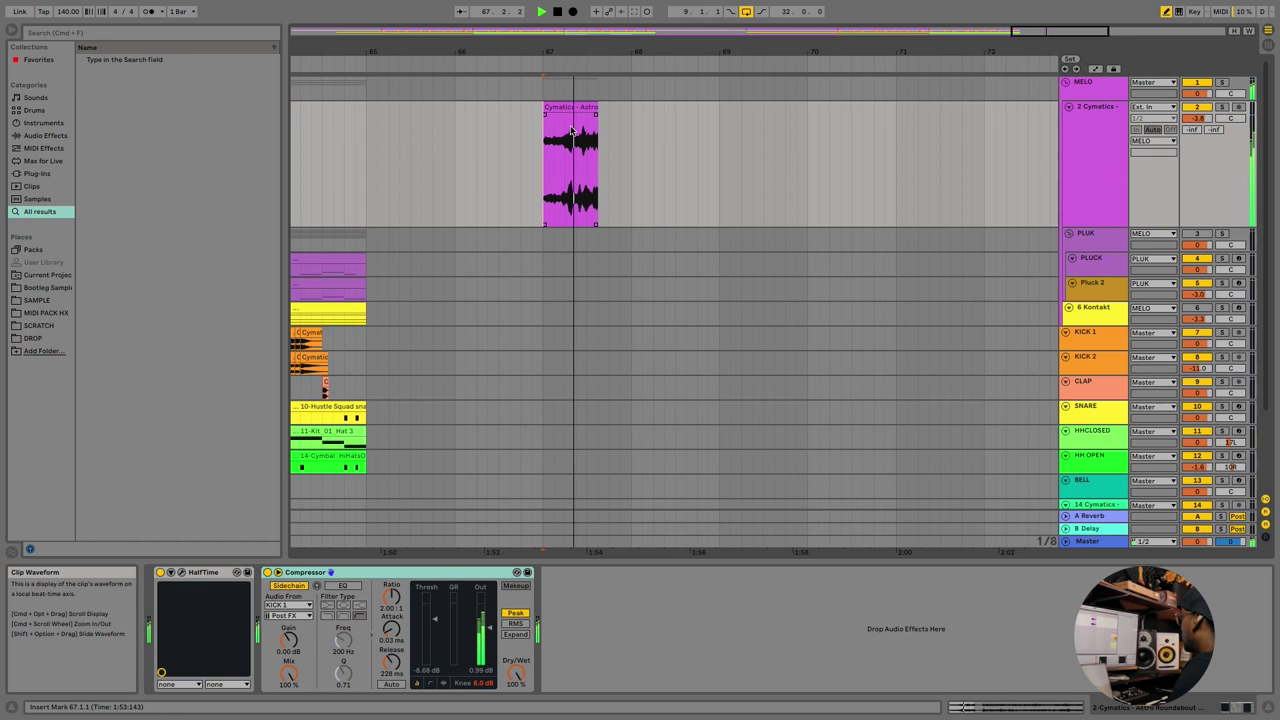
{"action": "key", "text": "space"}
{"action": "key", "text": "super+z"}
- Play the lengthened Cymatics clip at bar 67 and shorten it to end at about bar 69
{"action": "key", "text": "space"}
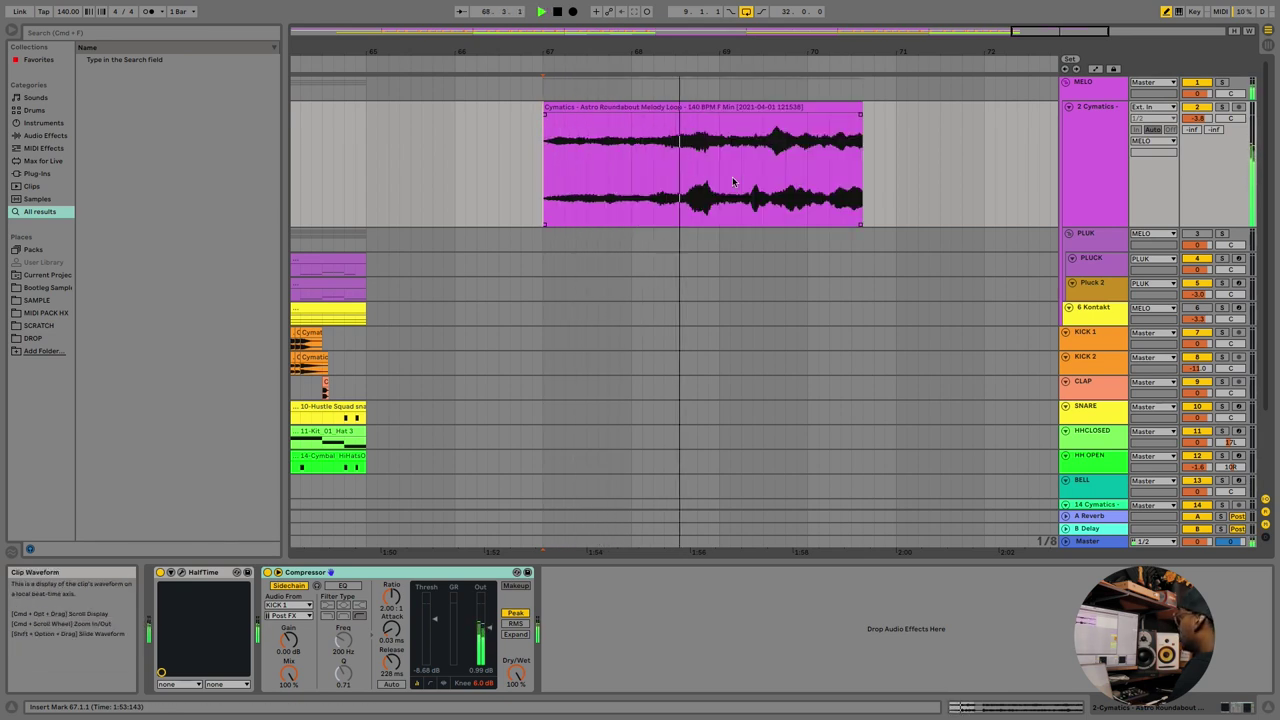
{"action": "key", "text": "space"}
{"action": "left_click_drag", "start_coordinate": [862, 108], "coordinate": [708, 112]}
- Create an empty three-bar MIDI clip on the 808 track from bar 80 to bar 83
{"action": "left_click_drag", "start_coordinate": [594, 300], "coordinate": [841, 294]}
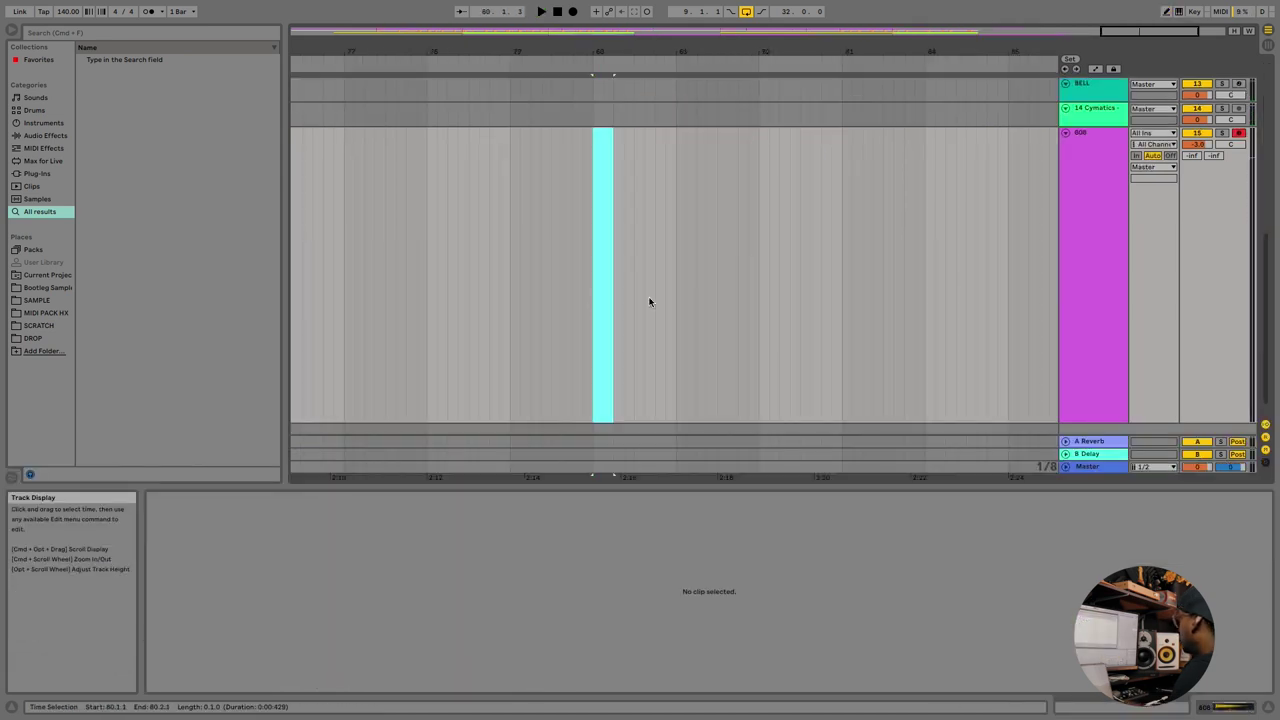
{"action": "key", "text": "super+shift+m"}
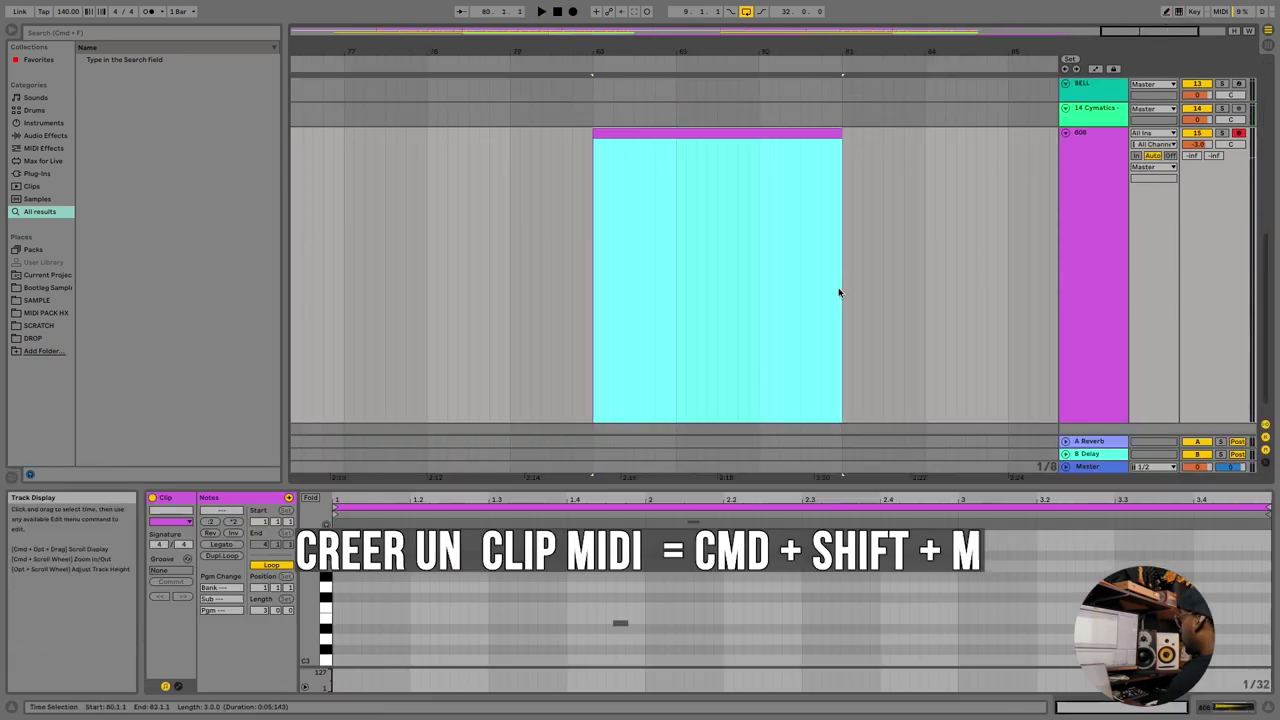
- Draw a scattered series of short notes between C#3 and B3 across the 808 MIDI clip in Draw mode
{"action": "left_click", "coordinate": [443, 579]}
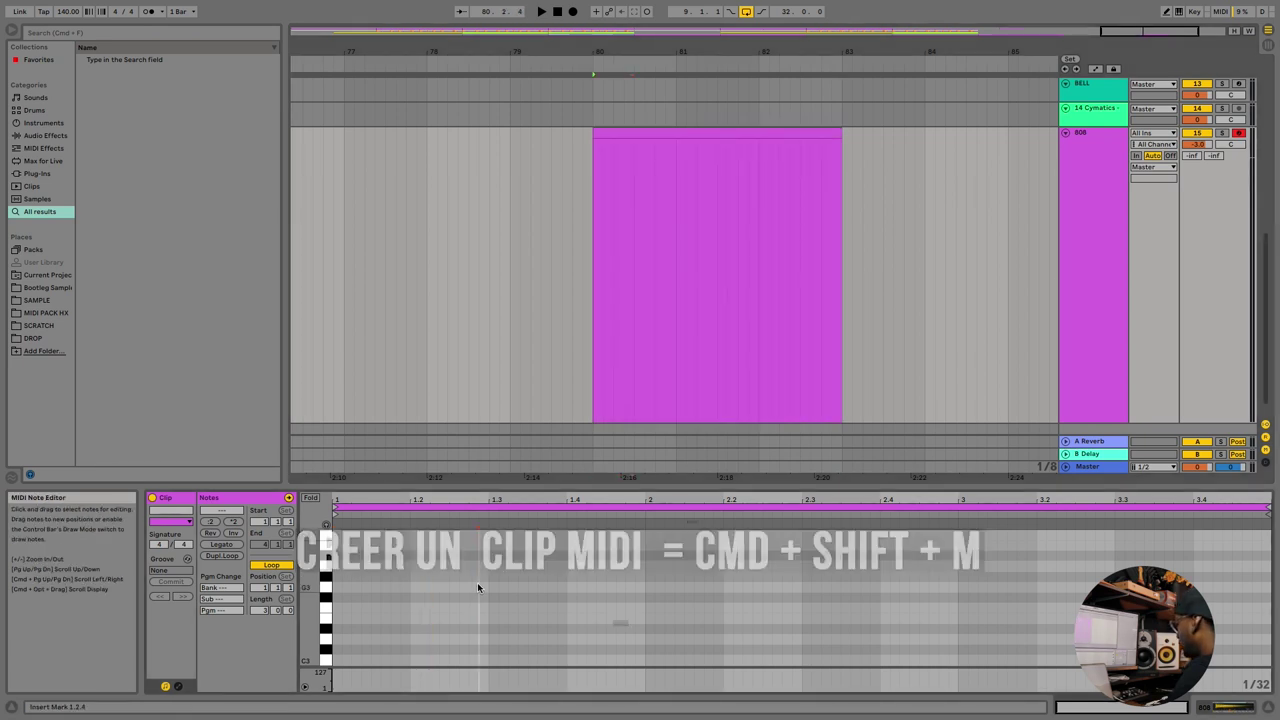
{"action": "key", "text": "b"}
{"action": "left_click", "coordinate": [483, 576]}
{"action": "left_click", "coordinate": [541, 576]}
{"action": "left_click", "coordinate": [552, 597]}
{"action": "left_click", "coordinate": [669, 607]}
{"action": "left_click", "coordinate": [787, 598]}
{"action": "left_click", "coordinate": [816, 556]}
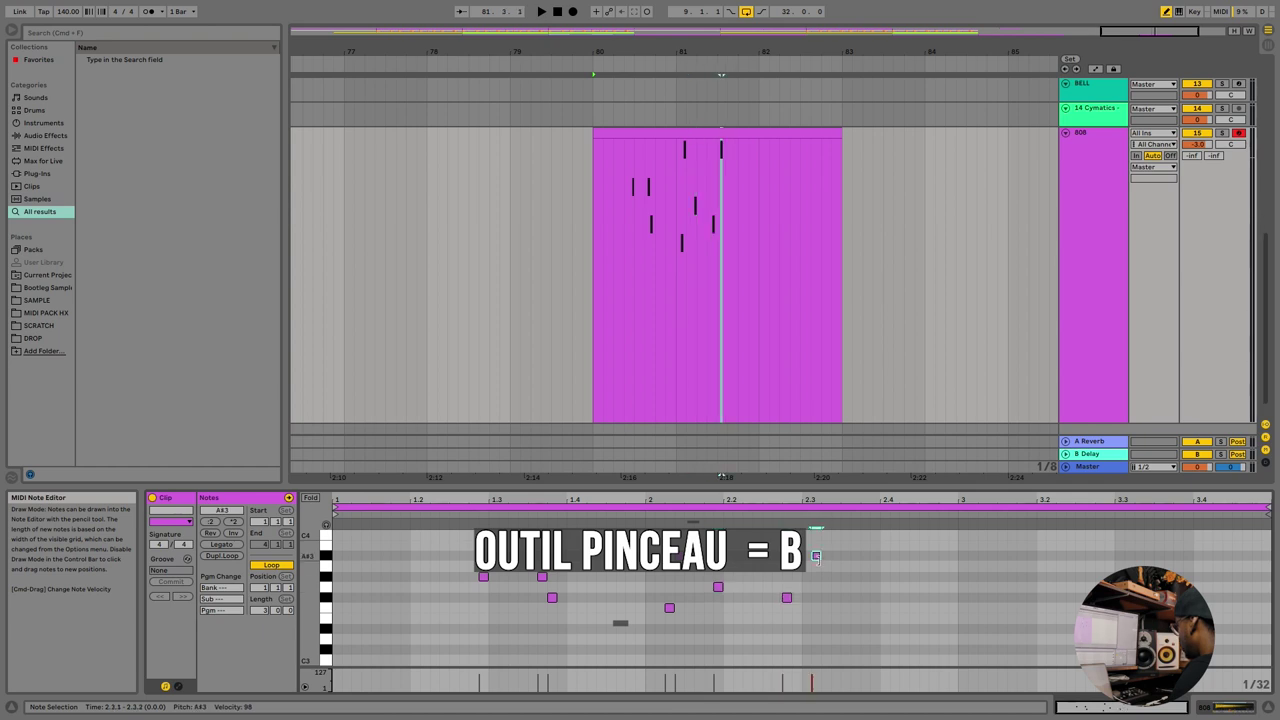
{"action": "left_click", "coordinate": [865, 608]}
{"action": "left_click_drag", "start_coordinate": [895, 629], "coordinate": [925, 629]}
{"action": "left_click", "coordinate": [963, 567]}
{"action": "left_click", "coordinate": [982, 545]}
{"action": "left_click", "coordinate": [1012, 577]}
{"action": "left_click_drag", "start_coordinate": [1021, 608], "coordinate": [1072, 598]}
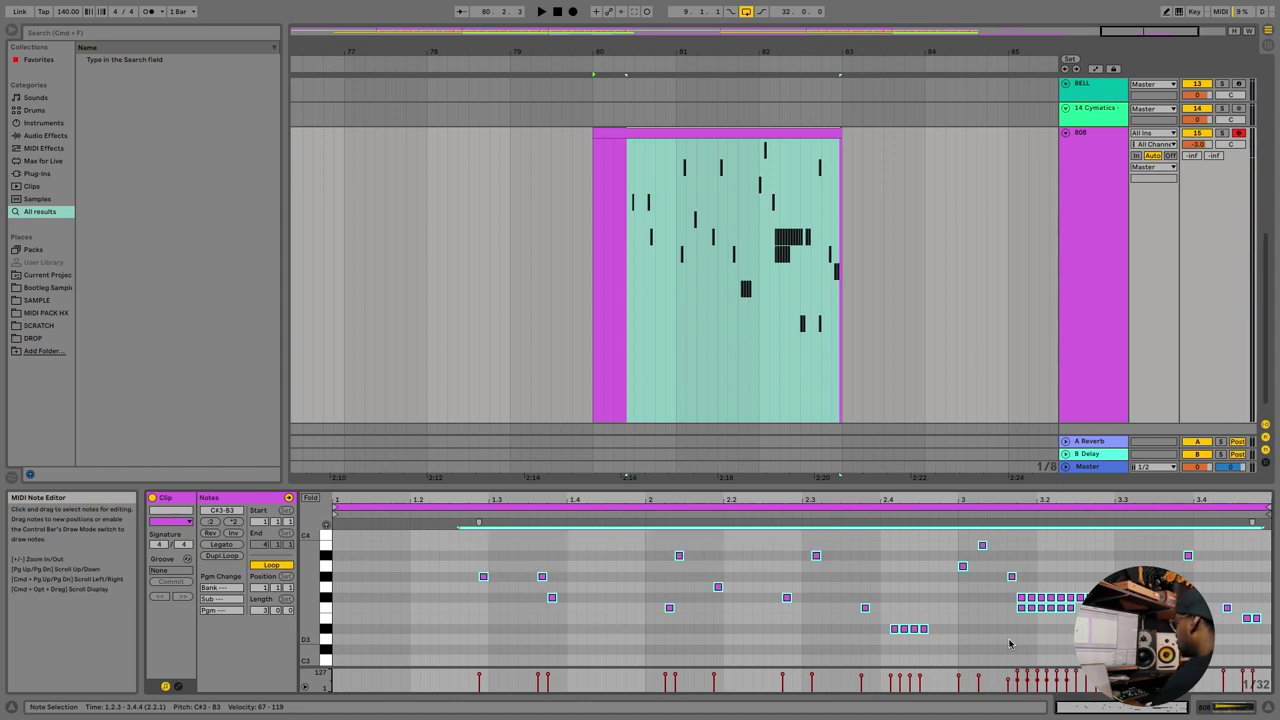
- Open the quantize settings for the selected notes and examine the available grid values
{"action": "key", "text": "super+shift+u"}
{"action": "left_click", "coordinate": [690, 333]}
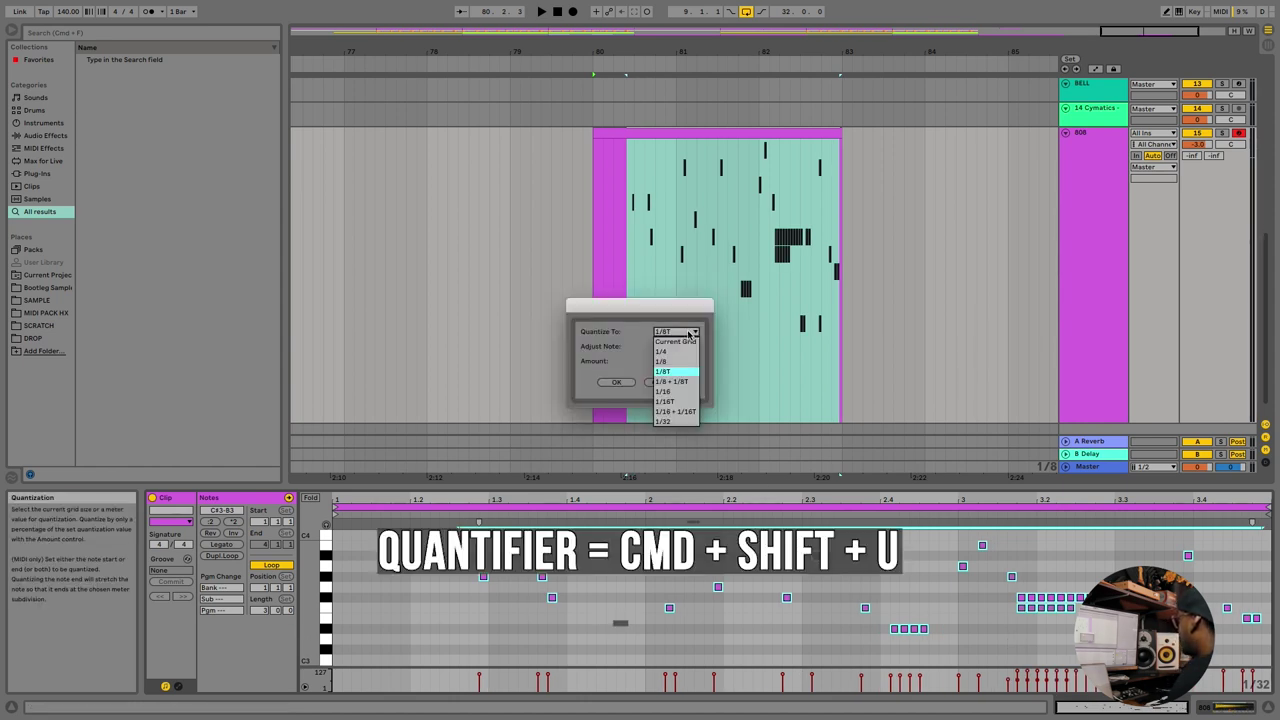
{"action": "left_click", "coordinate": [690, 333]}
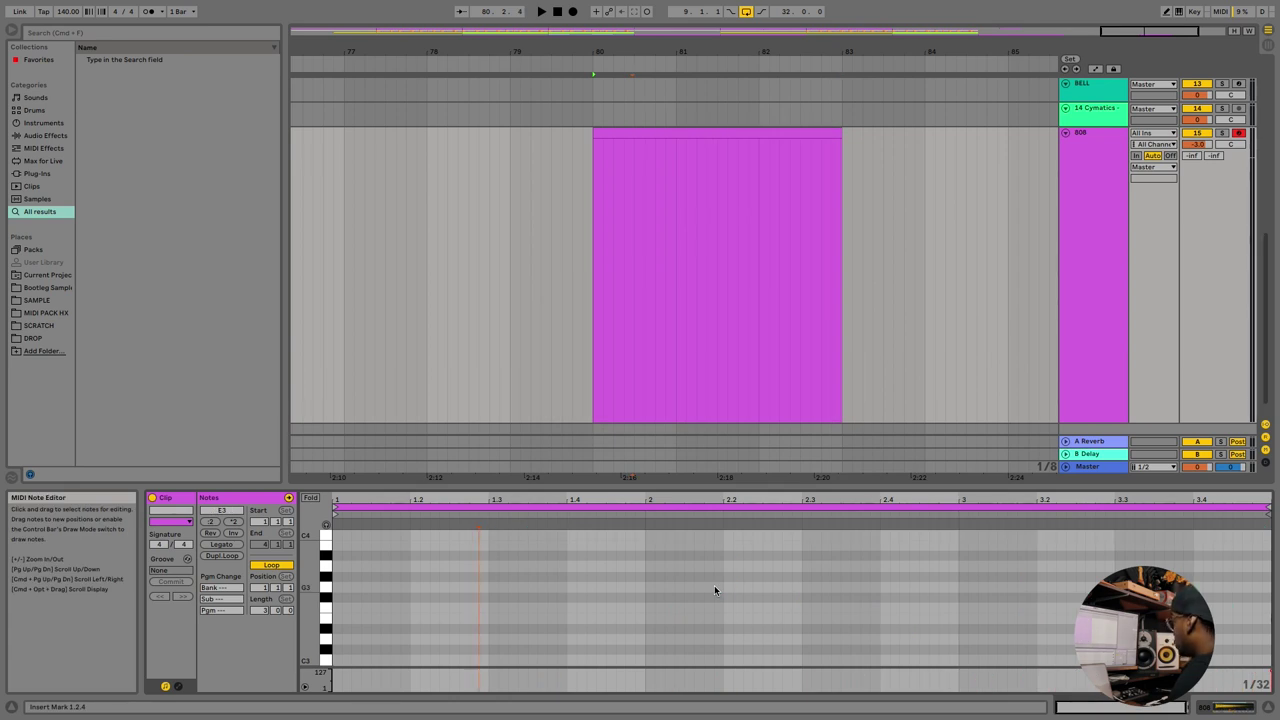
- Enable the computer MIDI keyboard and play a few white-key and black-key notes on the Simplest Piano track
{"action": "key", "text": "m"}
{"action": "left_click", "coordinate": [714, 590]}
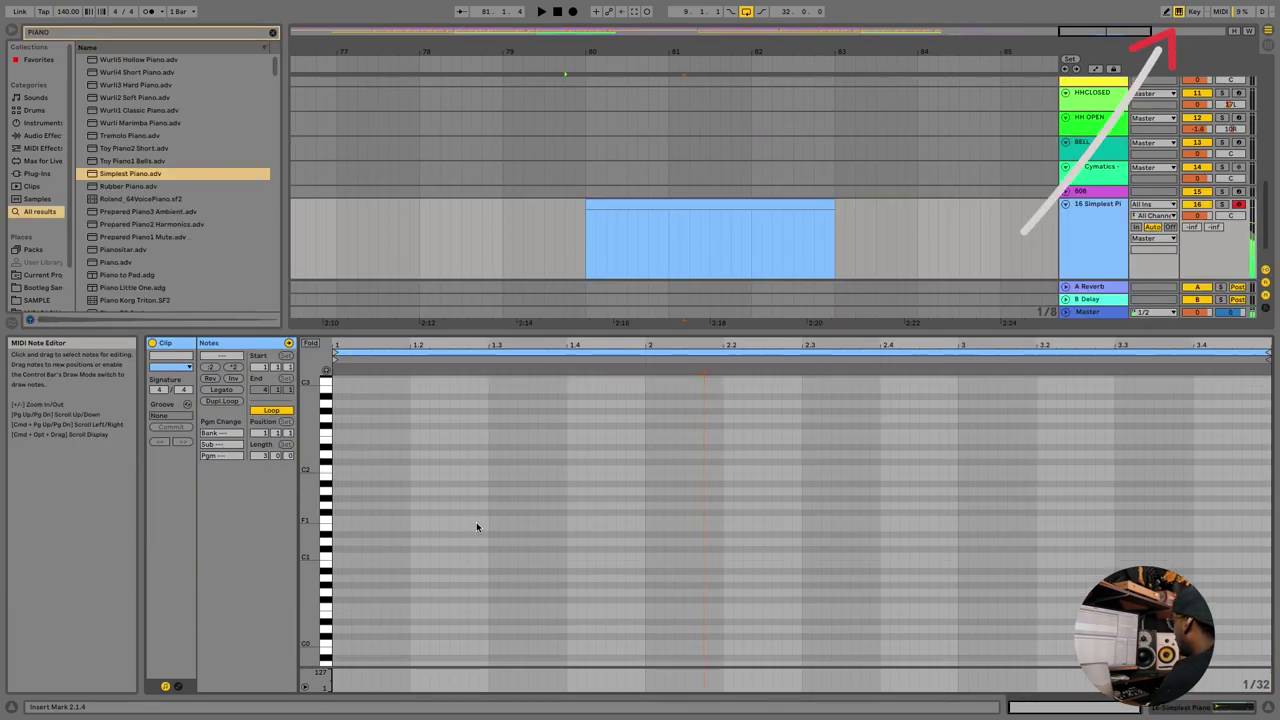
{"action": "key", "text": "s"}
{"action": "key", "text": "f"}
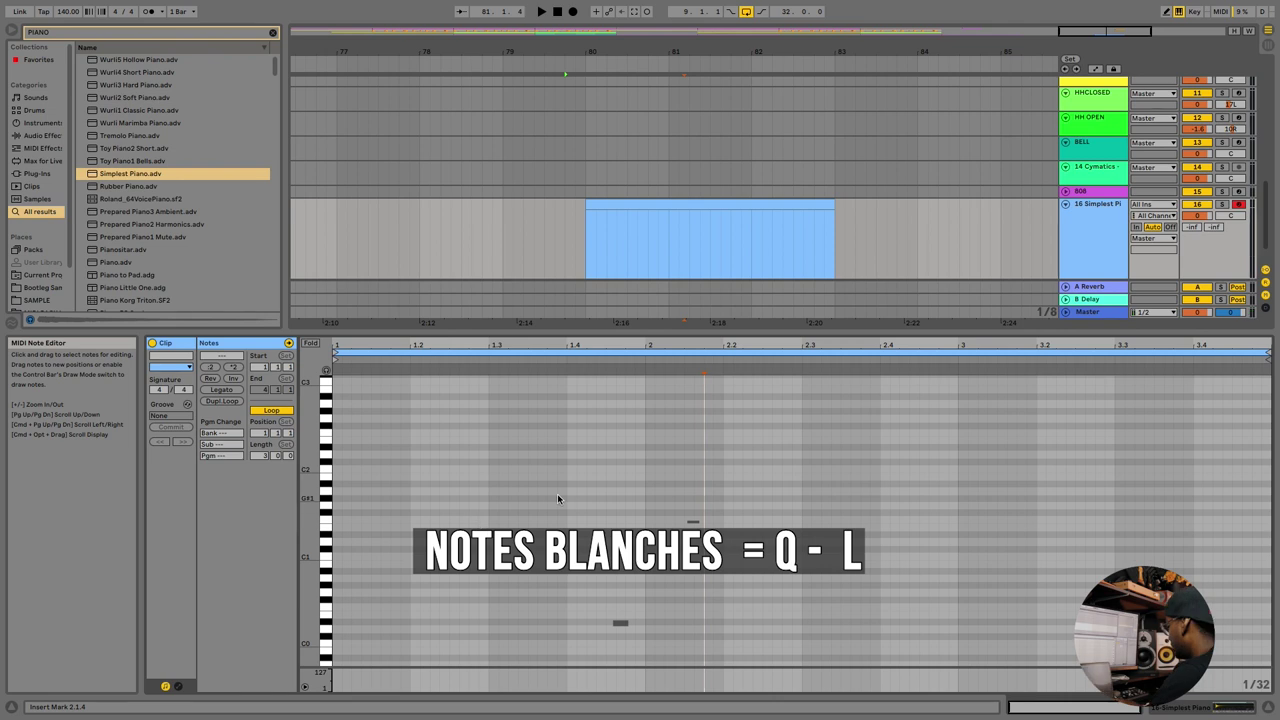
{"action": "key", "text": "z"}
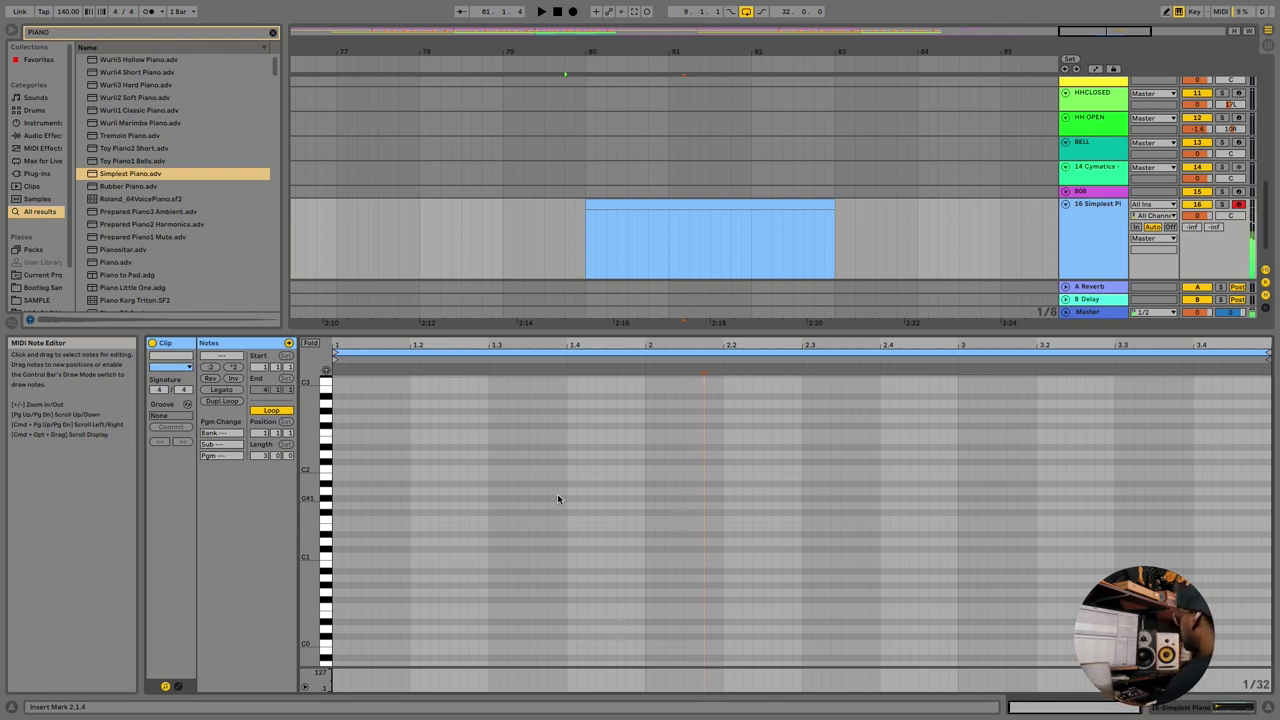
- Shift the computer MIDI keyboard down to octave C-1 to D0 and back up, ending at C3 to D4
{"action": "left_click", "coordinate": [434, 459]}
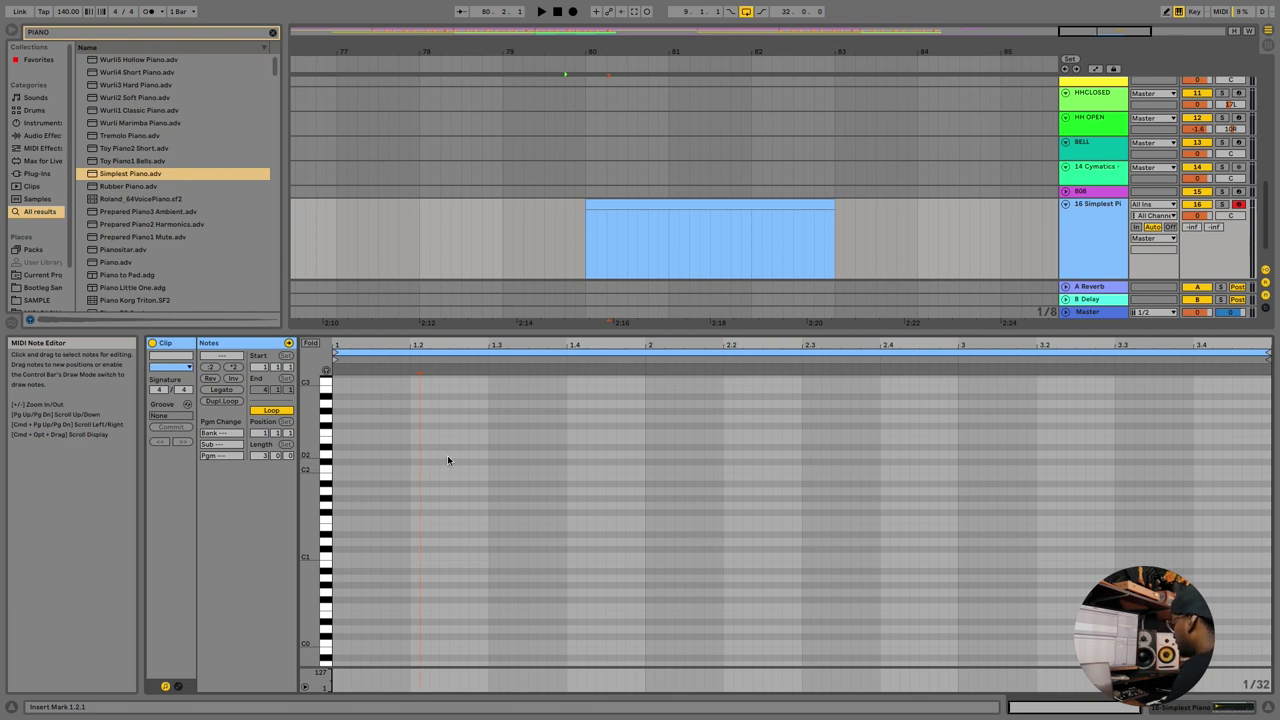
{"action": "key", "text": "w"}
{"action": "key", "text": "w"}
{"action": "key", "text": "w"}
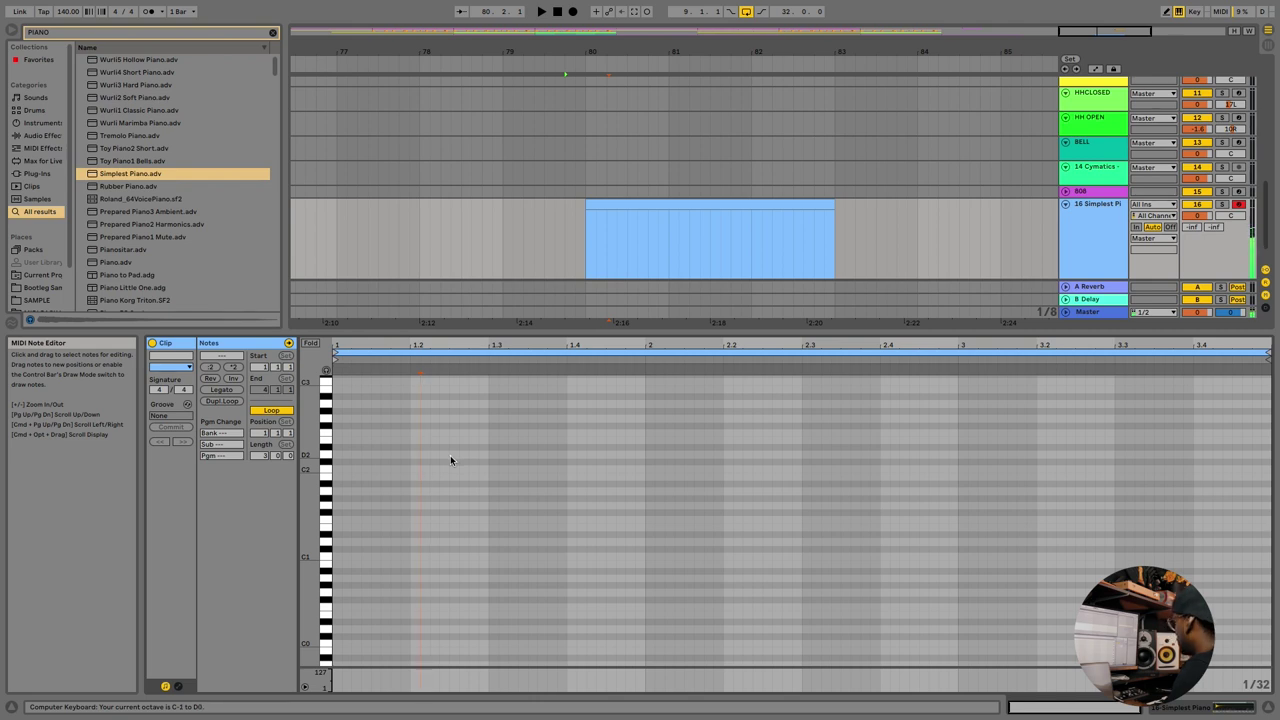
{"action": "key", "text": "x"}
{"action": "key", "text": "x"}
{"action": "key", "text": "x"}
{"action": "key", "text": "x"}
{"action": "key", "text": "x"}
{"action": "key", "text": "z"}
{"action": "key", "text": "z"}
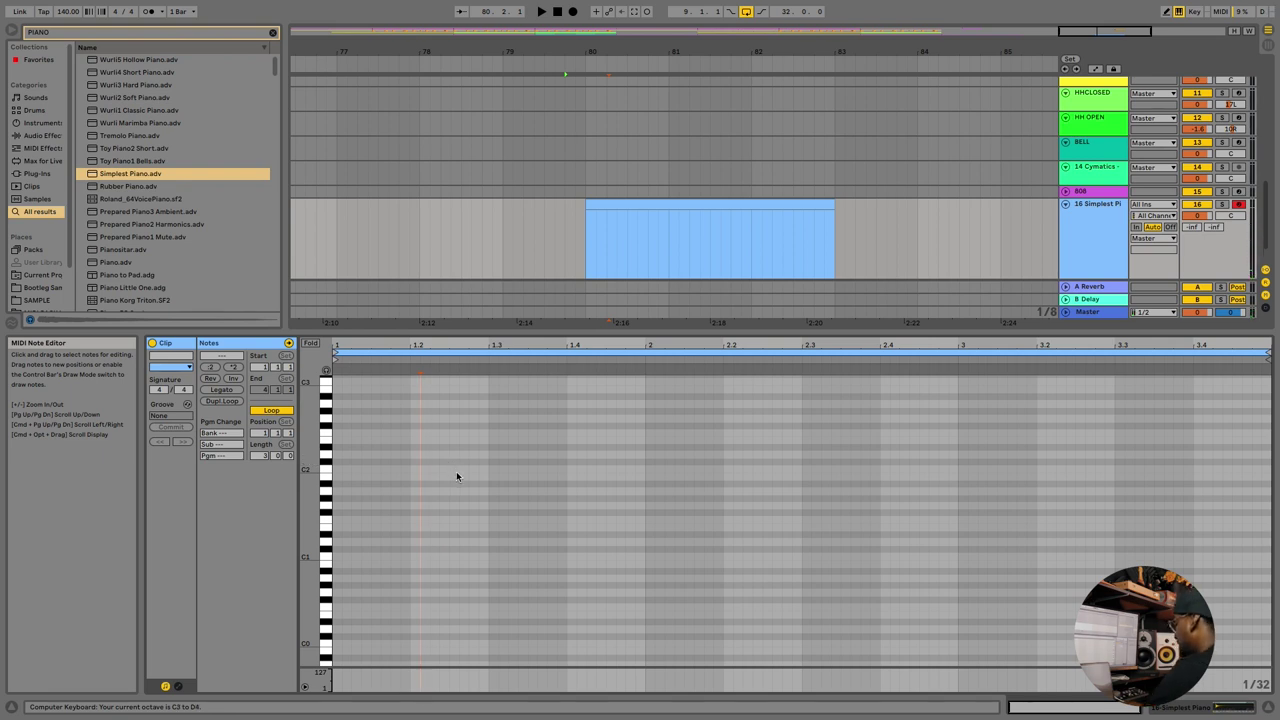
- Lower the computer MIDI keyboard's velocity in steps to 20 and raise it again, playing a note to compare
{"action": "key", "text": "c"}
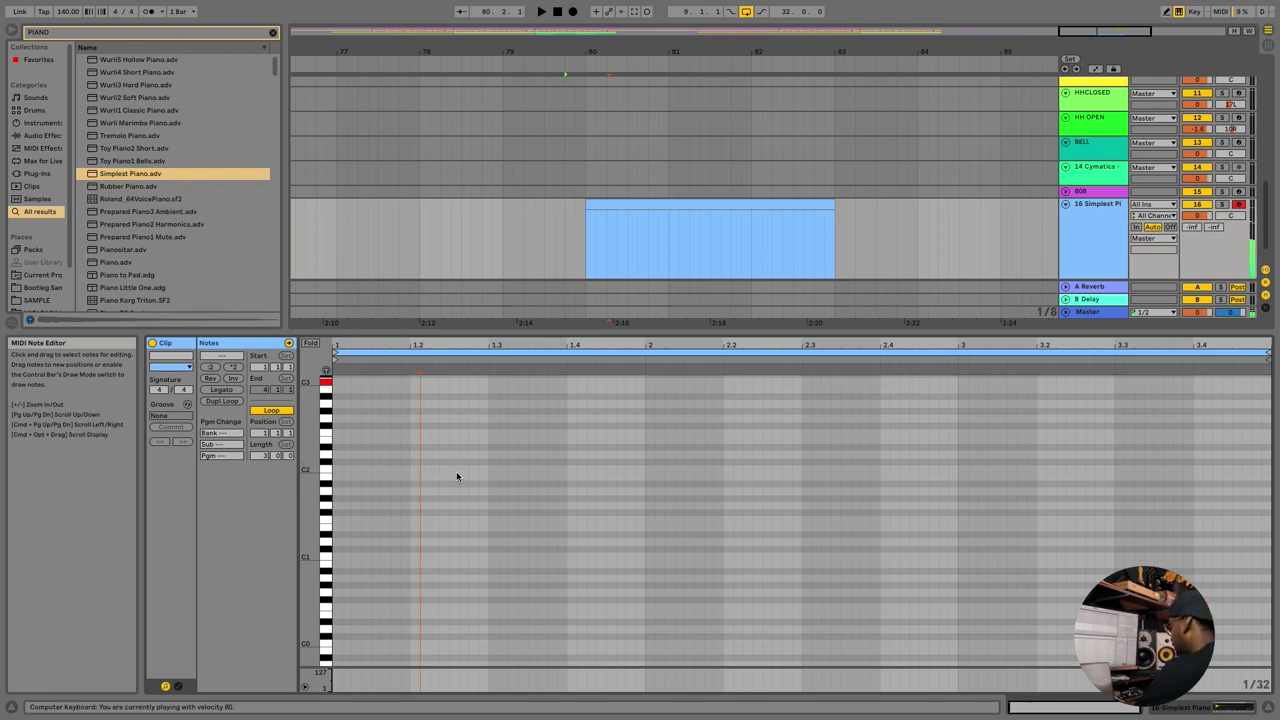
{"action": "key", "text": "c"}
{"action": "key", "text": "c"}
{"action": "key", "text": "c"}
{"action": "key", "text": "a"}
{"action": "key", "text": "v"}
{"action": "key", "text": "v"}
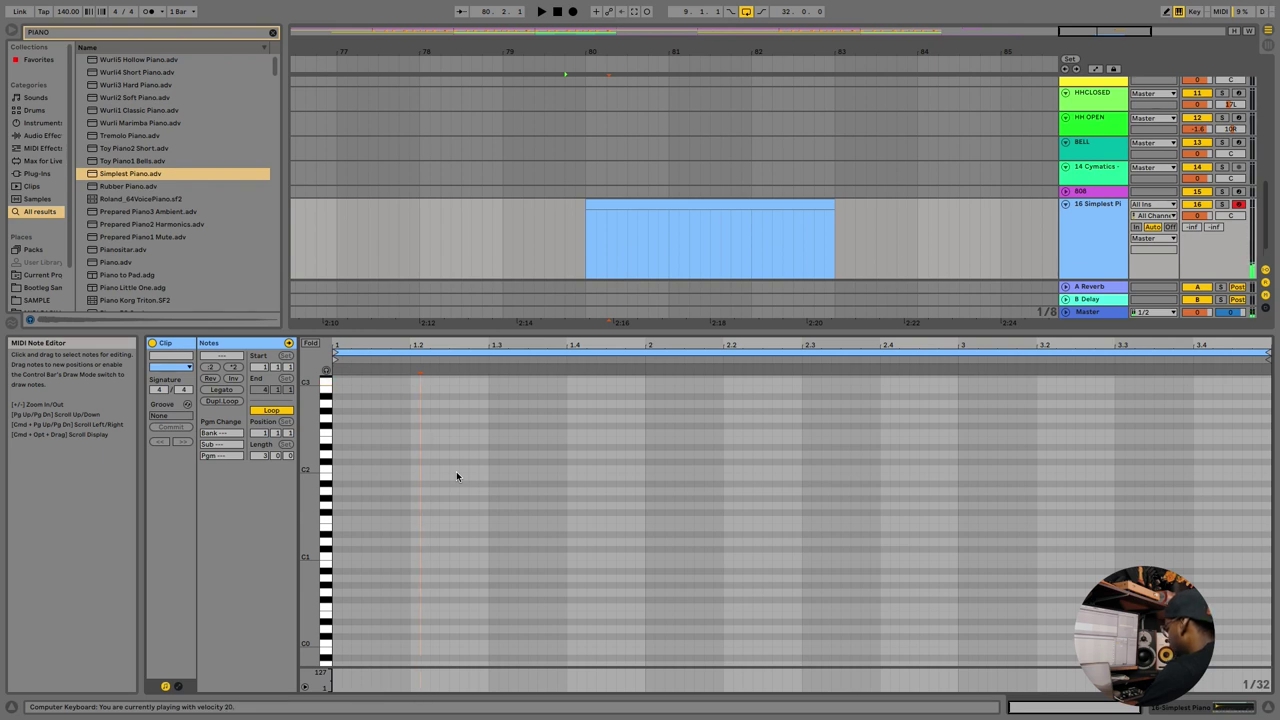
{"action": "key", "text": "v"}
{"action": "key", "text": "v"}
{"action": "key", "text": "v"}
{"action": "key", "text": "v"}
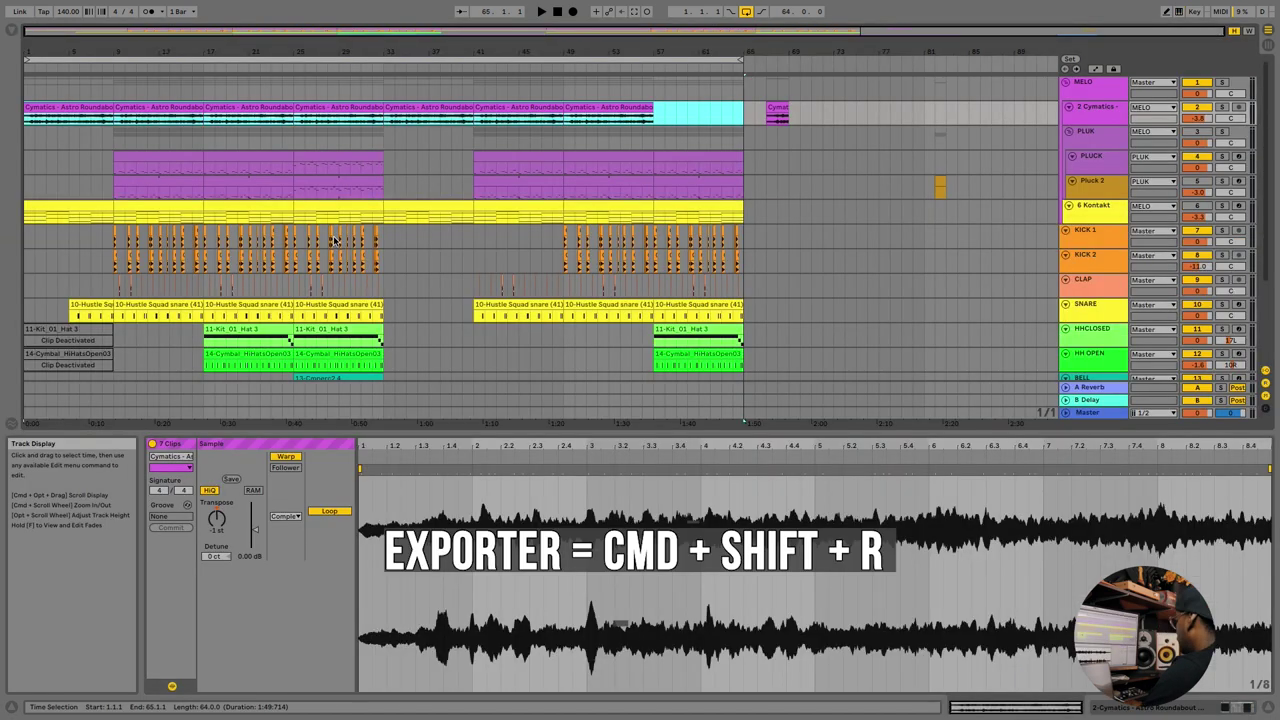
- Open the audio export settings for the 64-bar arrangement selection starting at bar 1
{"action": "key", "text": "super+shift+r"}
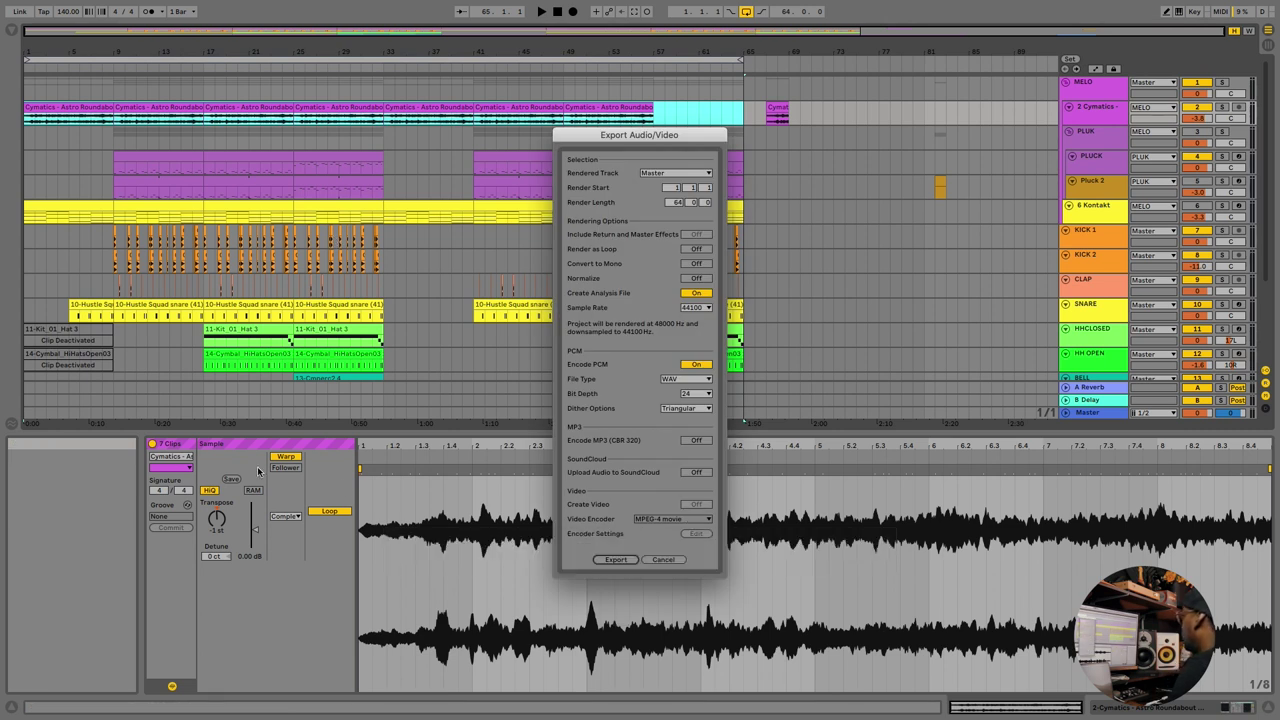